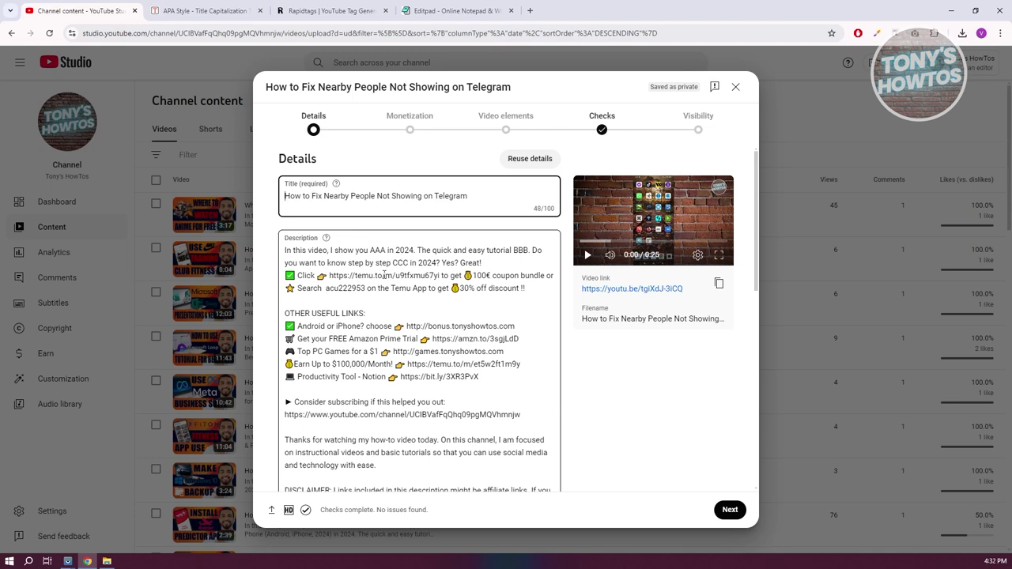
Step: Close the video draft and review the default description, visibility and tags in the channel's upload defaults
click(736, 89)
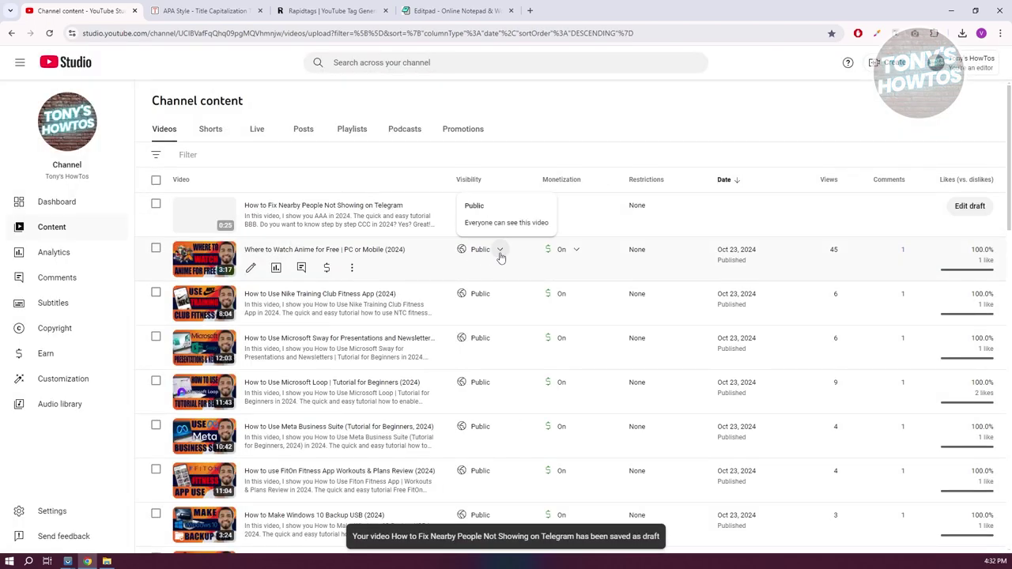
click(52, 509)
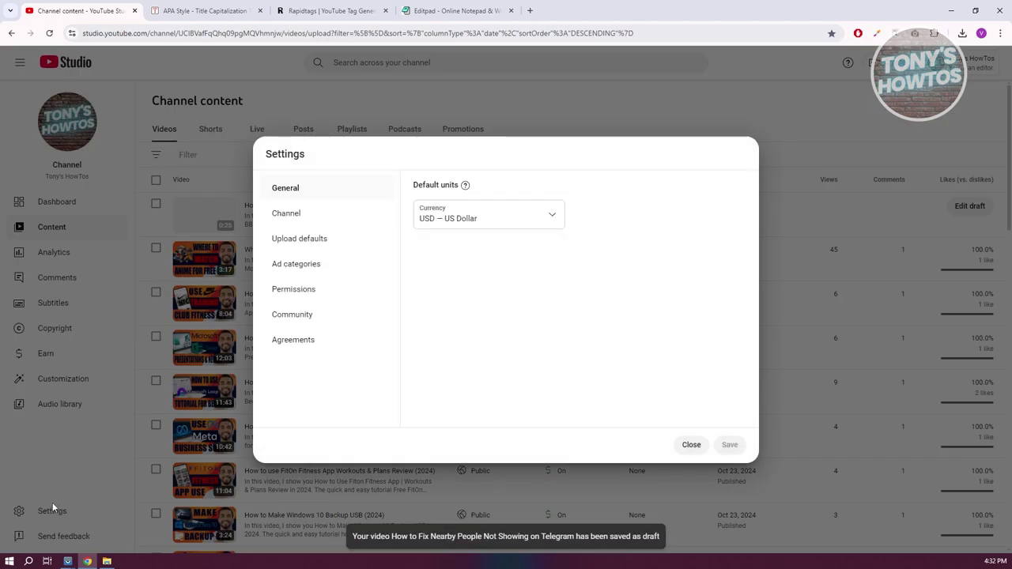
click(312, 239)
click(593, 294)
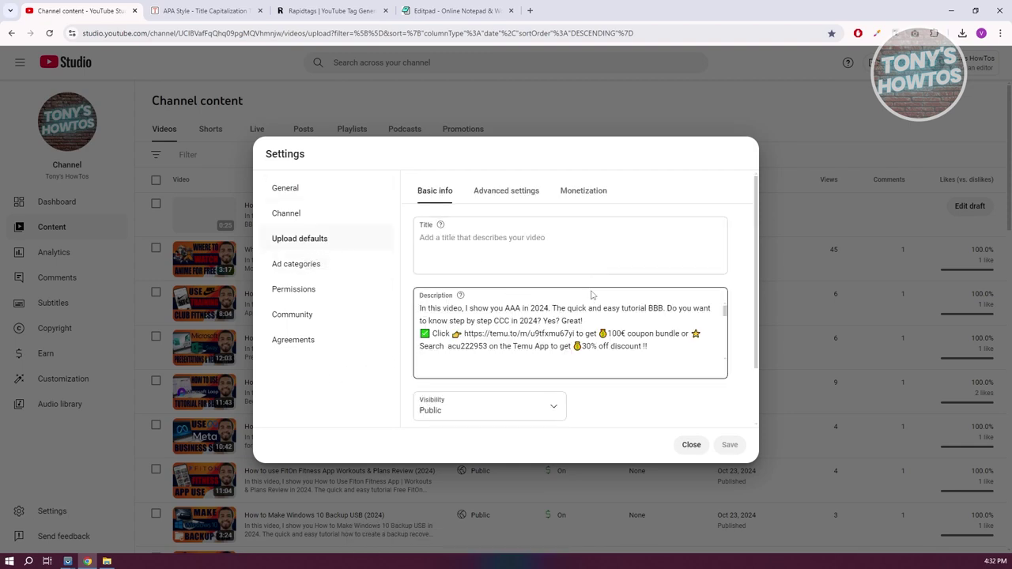
scroll(618, 304, down, 3)
scroll(618, 304, down, 2)
scroll(715, 378, down, 1)
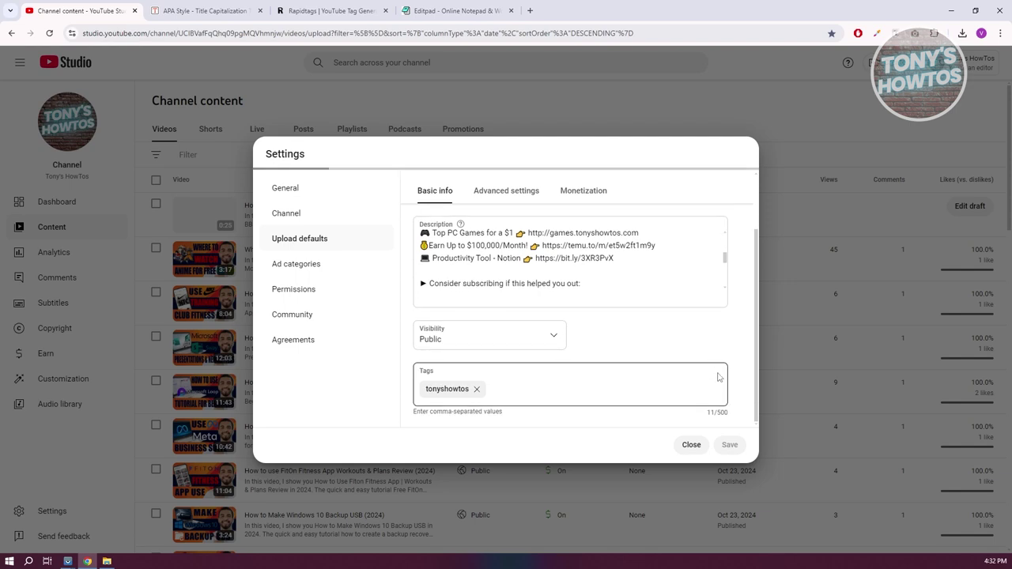
scroll(719, 345, up, 2)
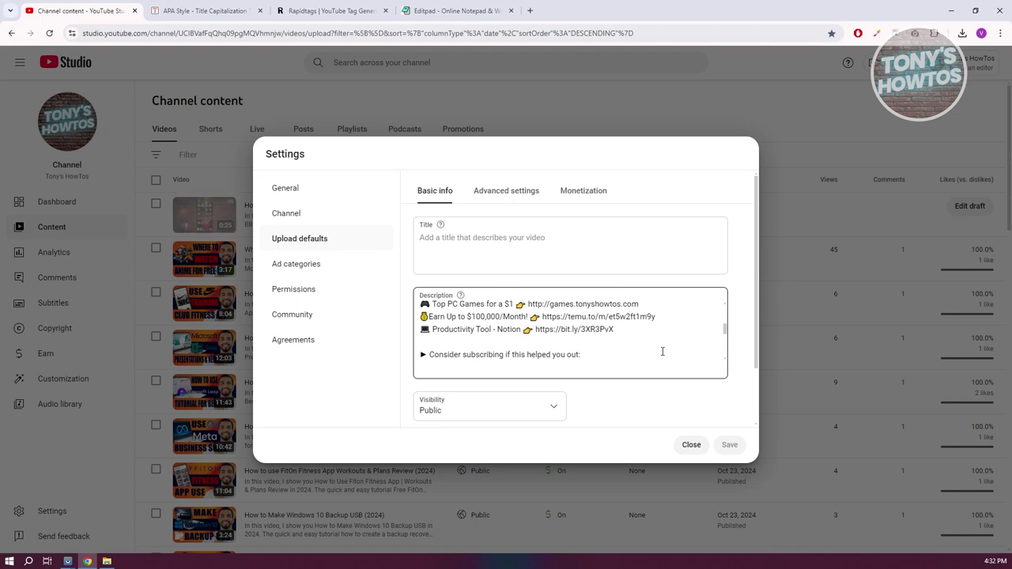
scroll(680, 332, up, 5)
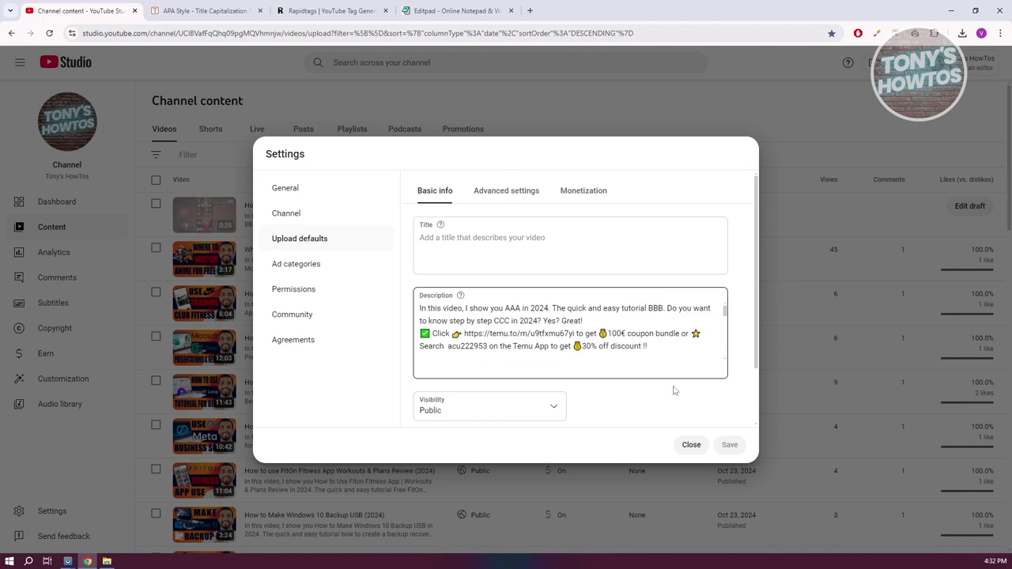
click(692, 445)
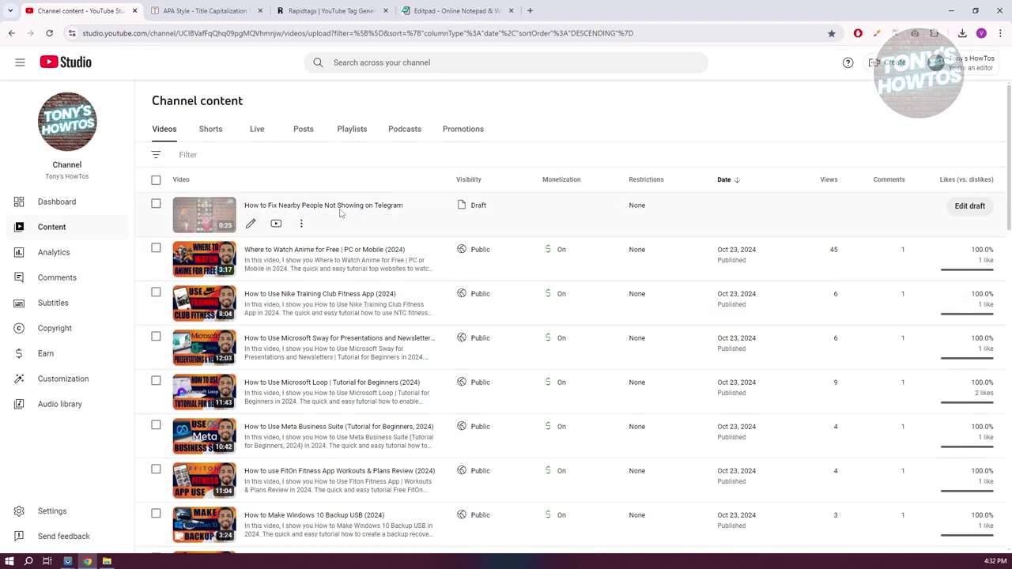
Step: Reopen the draft "How to Fix Nearby People Not Showing on Telegram" and append "(2024)" to its title
click(399, 206)
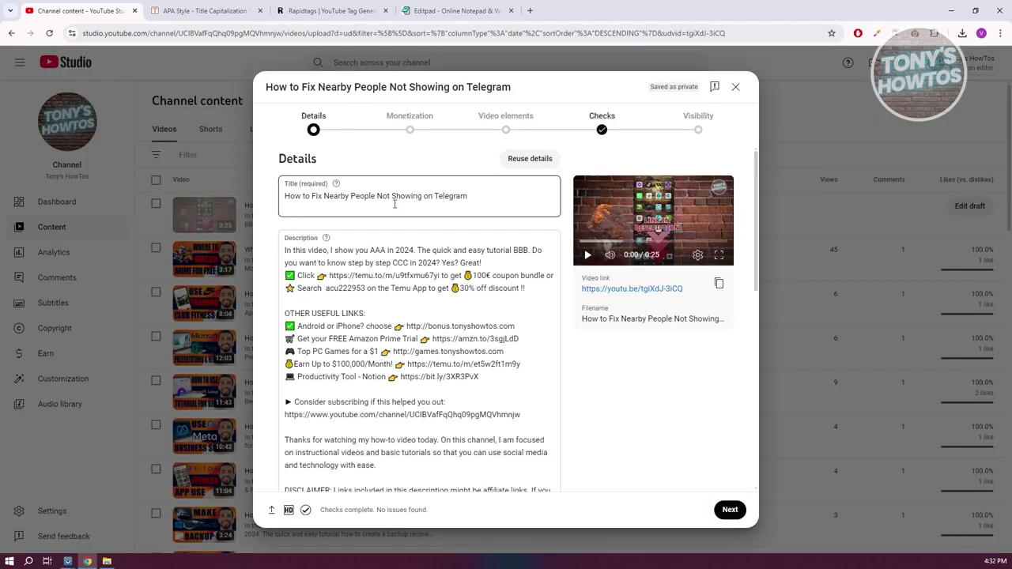
click(362, 201)
drag(468, 196, 277, 189)
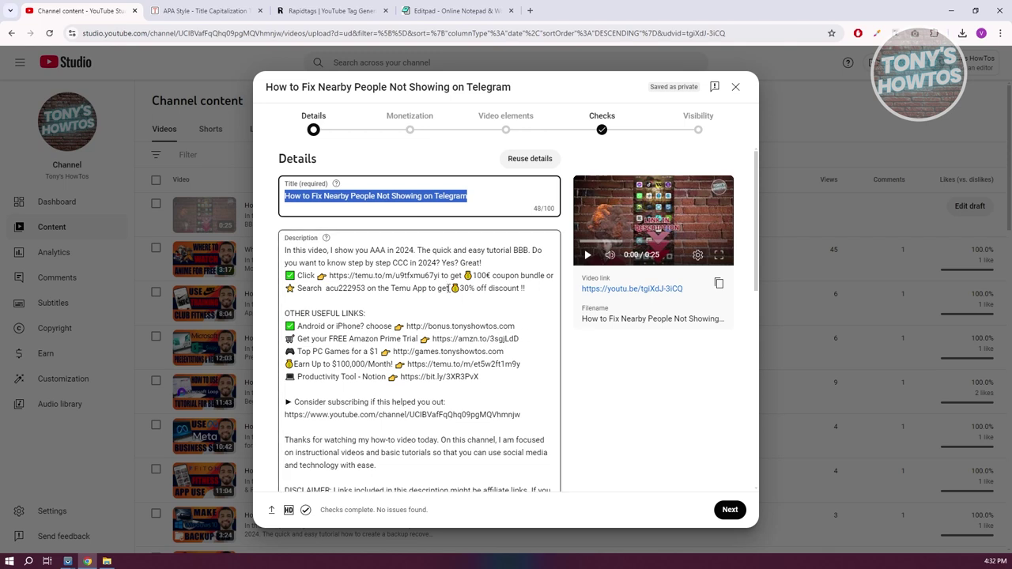
click(490, 199)
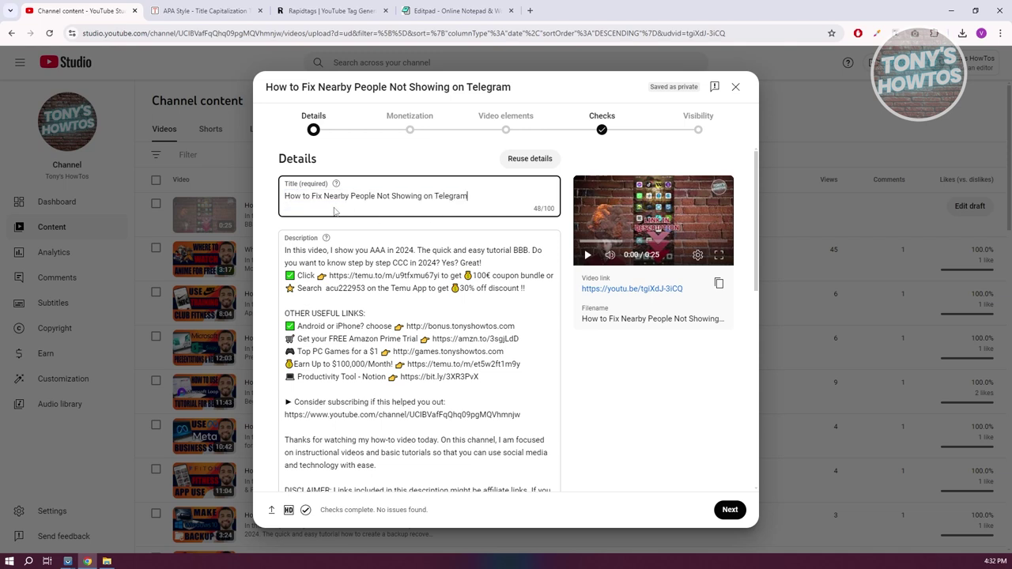
drag(316, 196, 311, 196)
text((2)
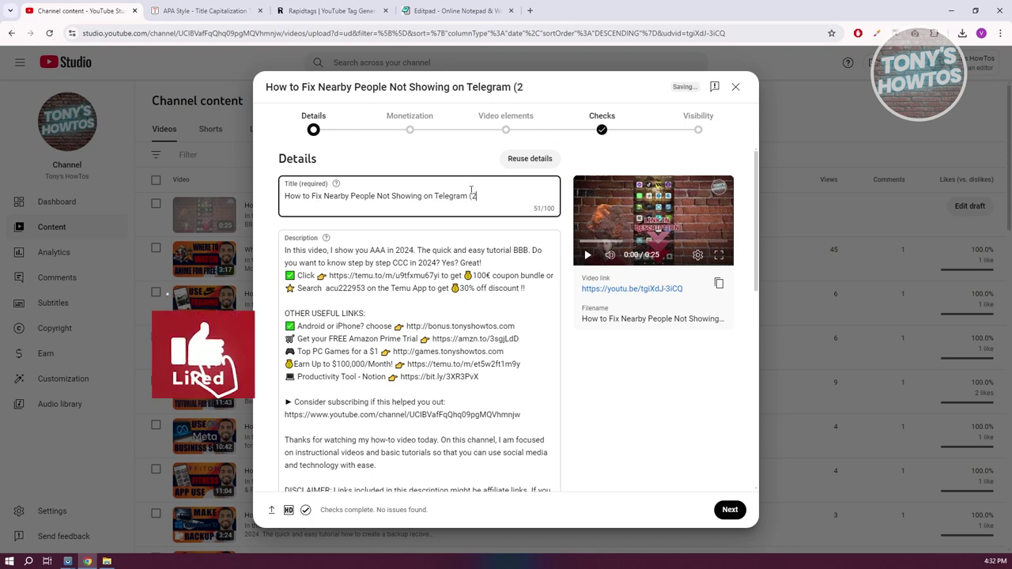
text(024))
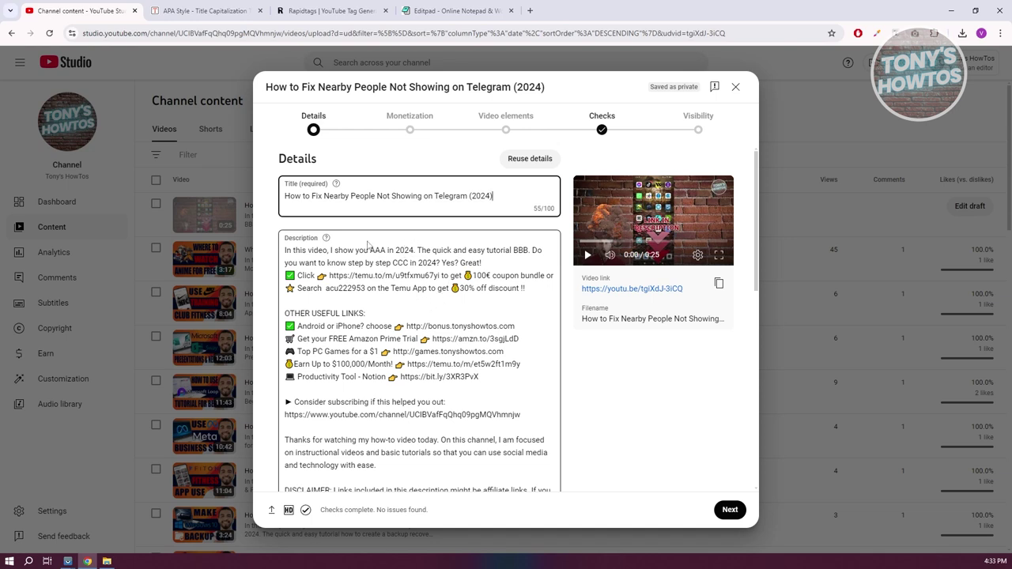
drag(302, 198, 493, 192)
click(503, 196)
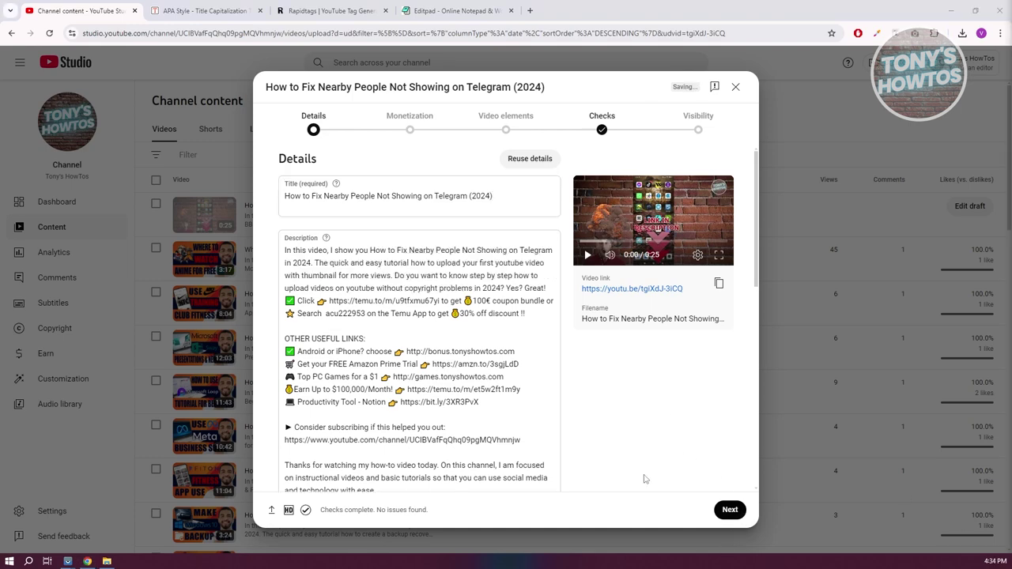
Step: Switch to File Explorer, open the THUMBNAILS folder inside 1-Exported, and place its window beside the draft's thumbnail section
scroll(644, 479, down, 5)
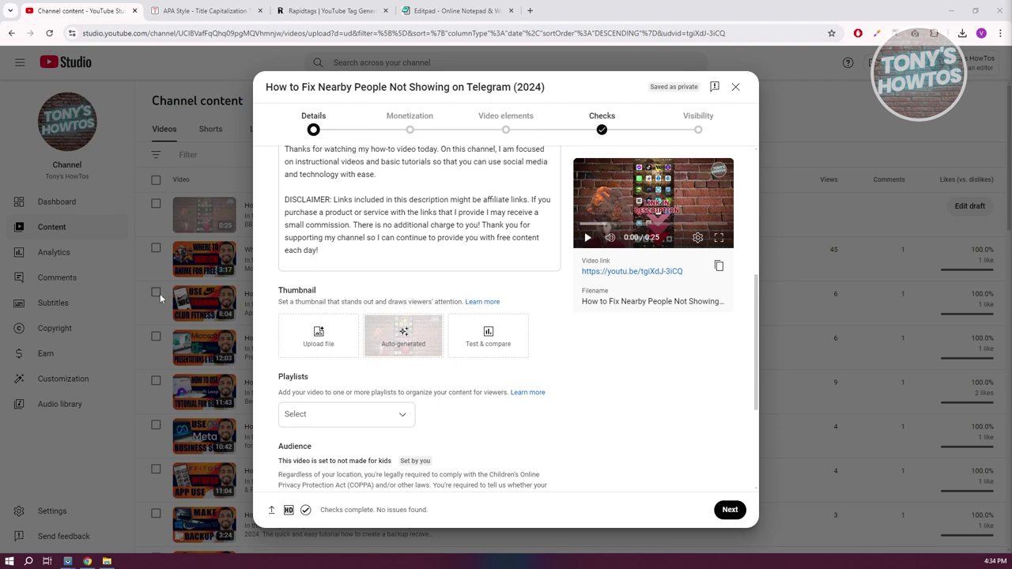
click(107, 561)
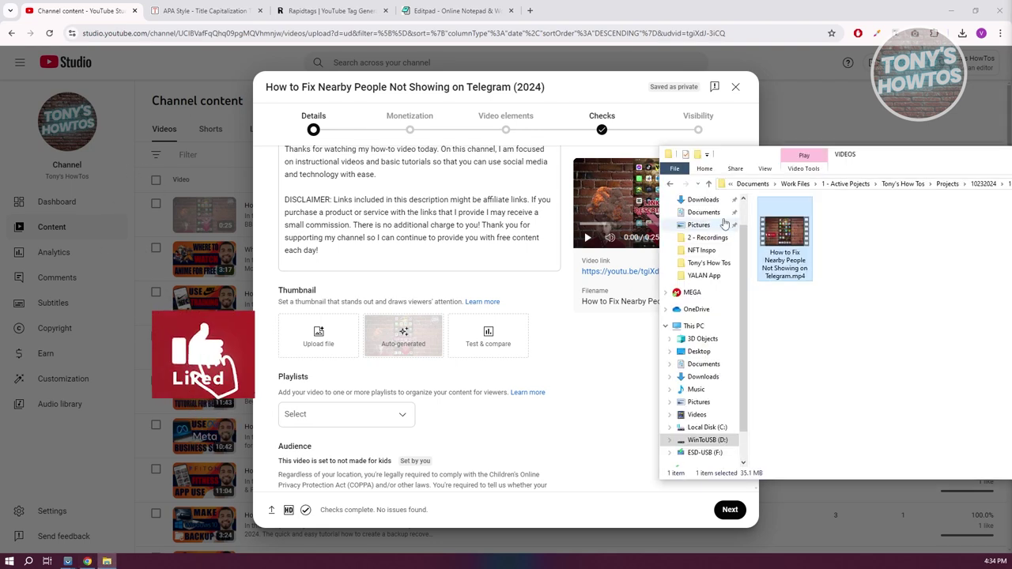
drag(909, 154, 676, 143)
click(794, 173)
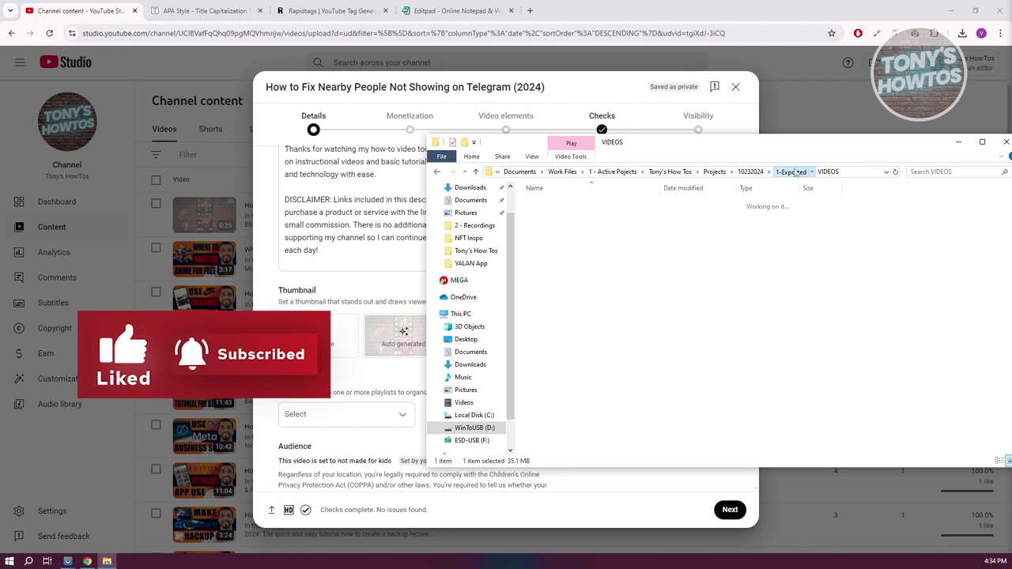
double_click(553, 203)
drag(727, 147, 1010, 144)
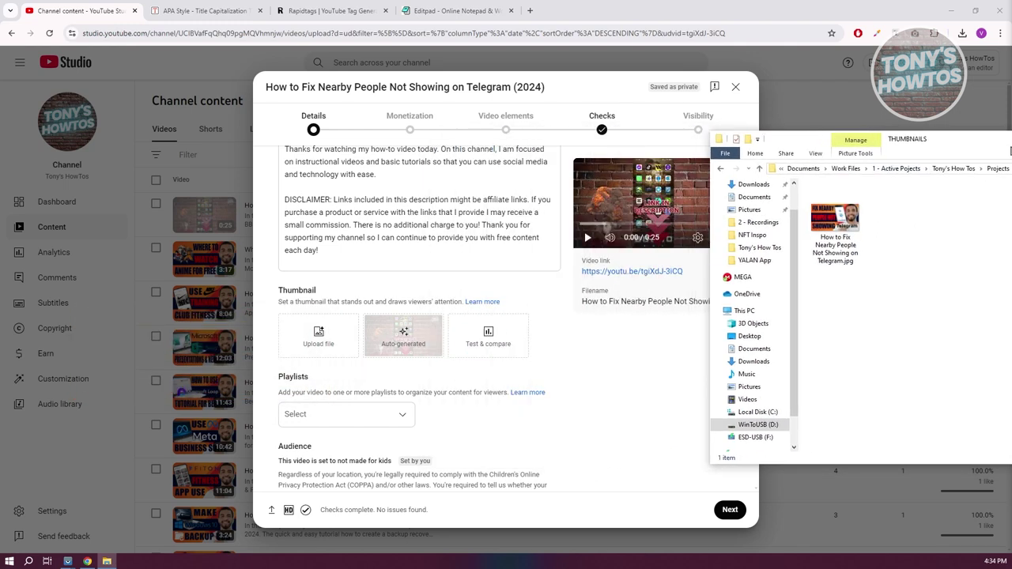
drag(926, 143, 812, 163)
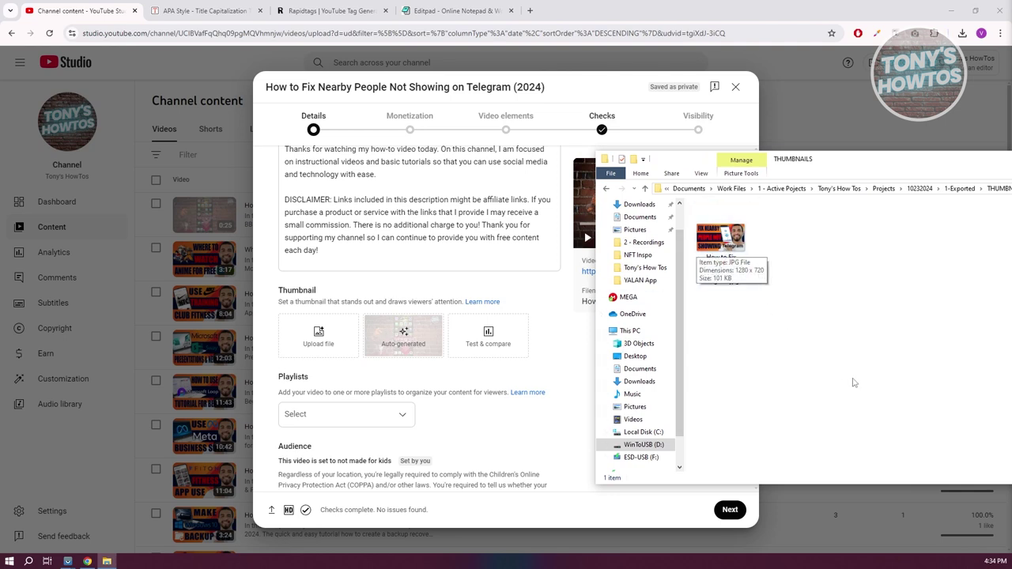
Step: Upload "How to Fix Nearby People Not Showing on Telegram.jpg" from the THUMBNAILS folder as the video's thumbnail
drag(721, 237, 348, 338)
click(336, 336)
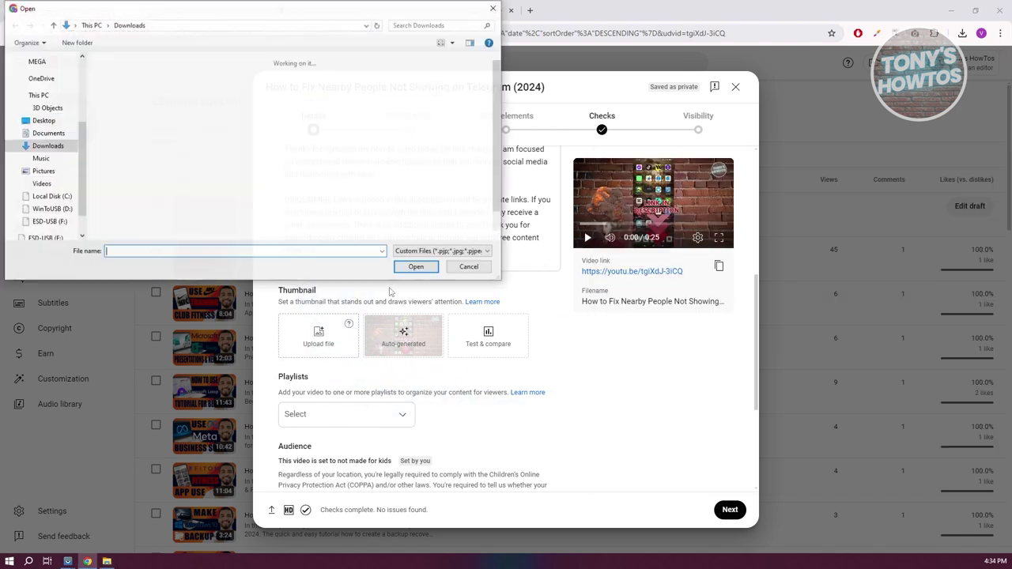
click(492, 8)
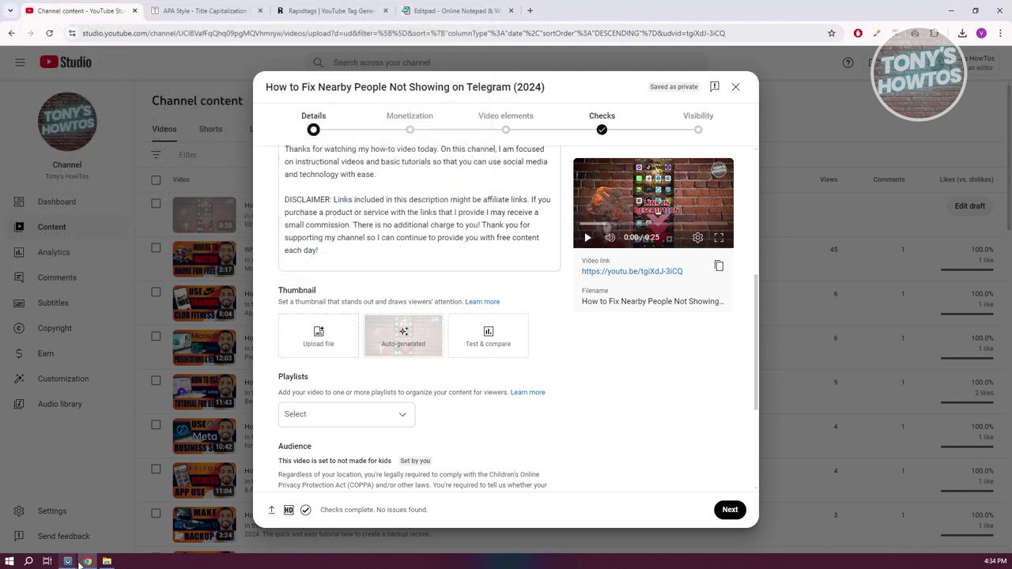
click(107, 561)
drag(711, 250, 320, 340)
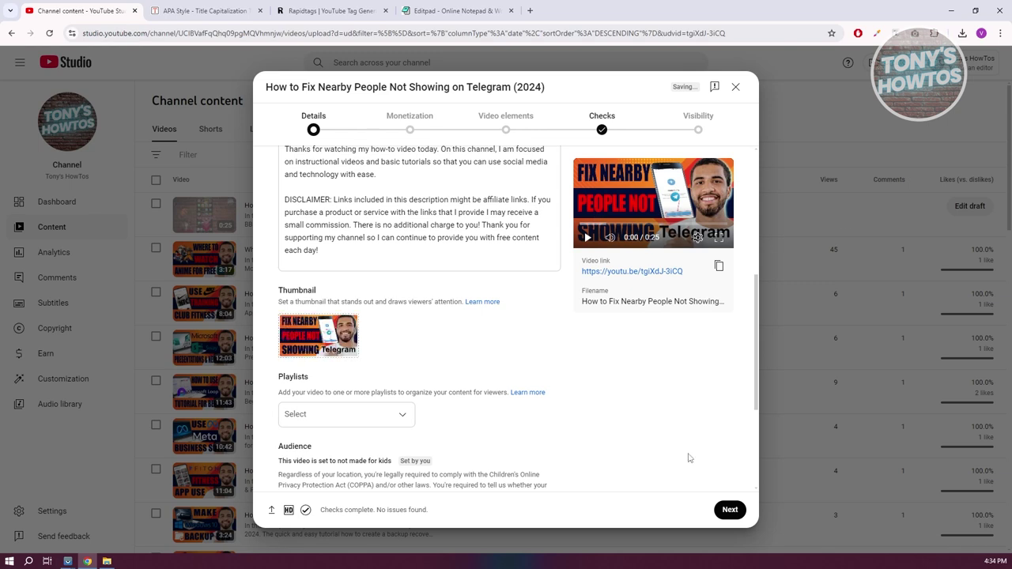
Step: Find the Telegram playlist and add the video to "Telegram tutorials, tips and step by step guides."
scroll(545, 294, down, 2)
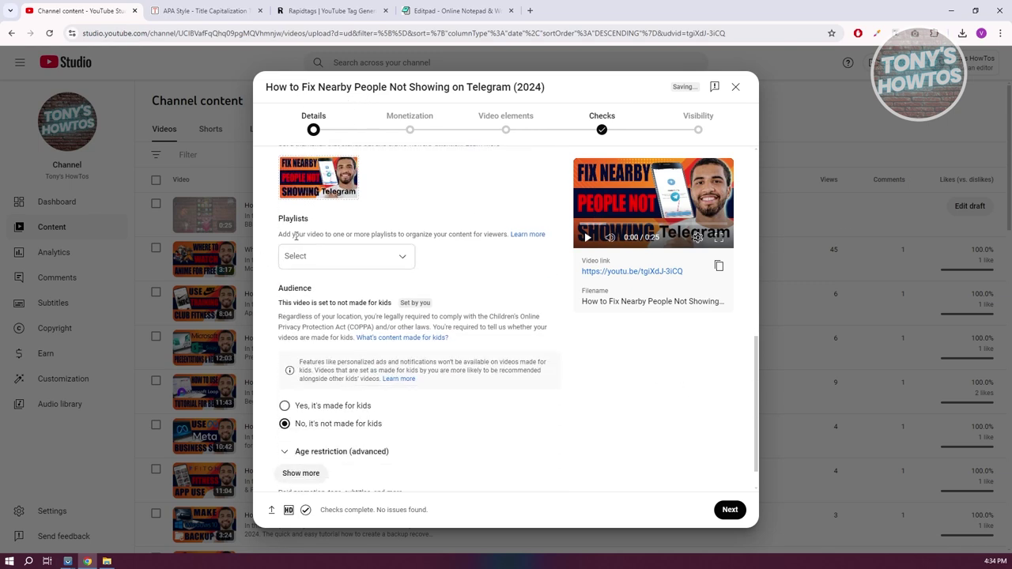
click(400, 256)
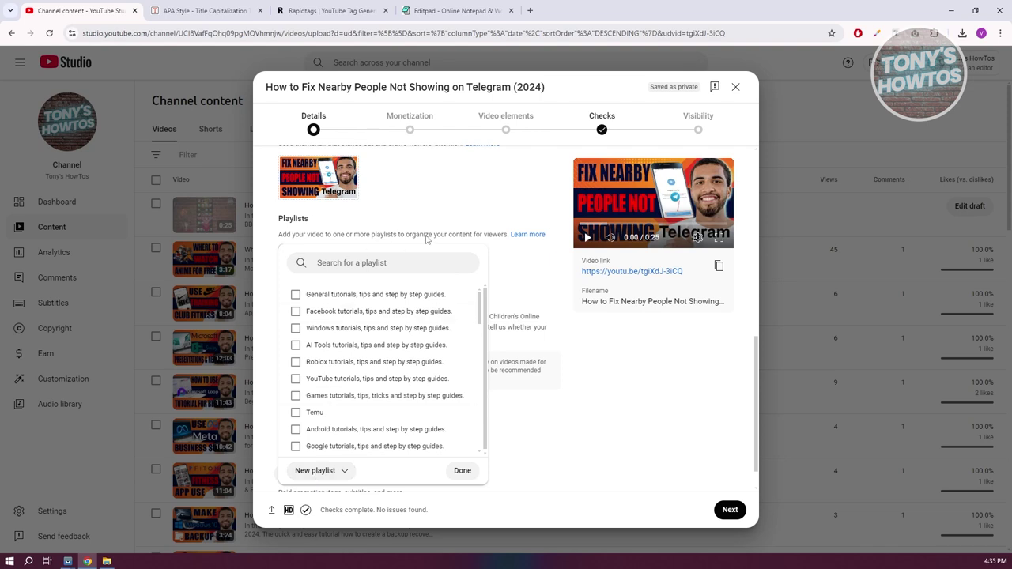
click(392, 261)
text(telegra)
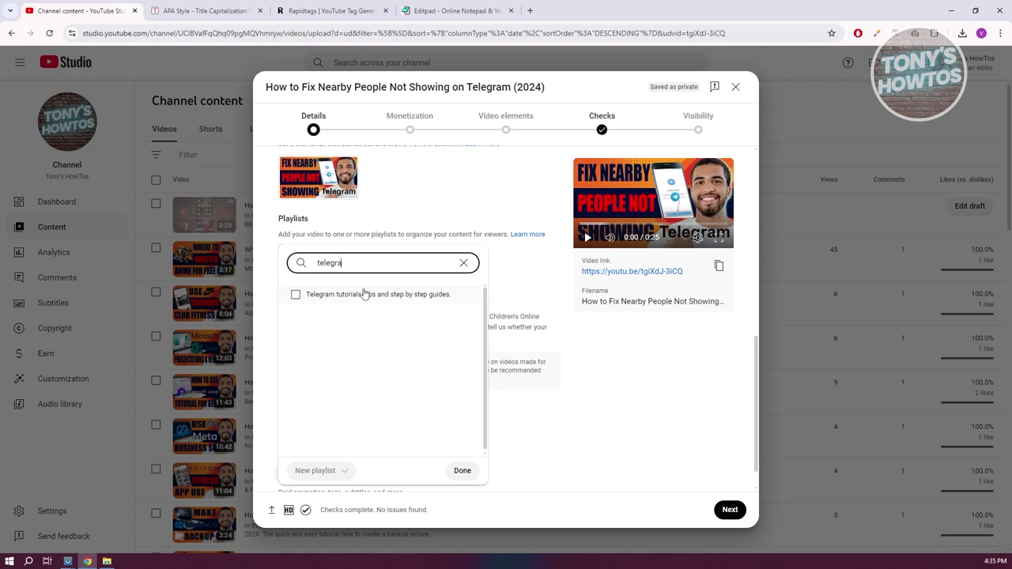
click(295, 294)
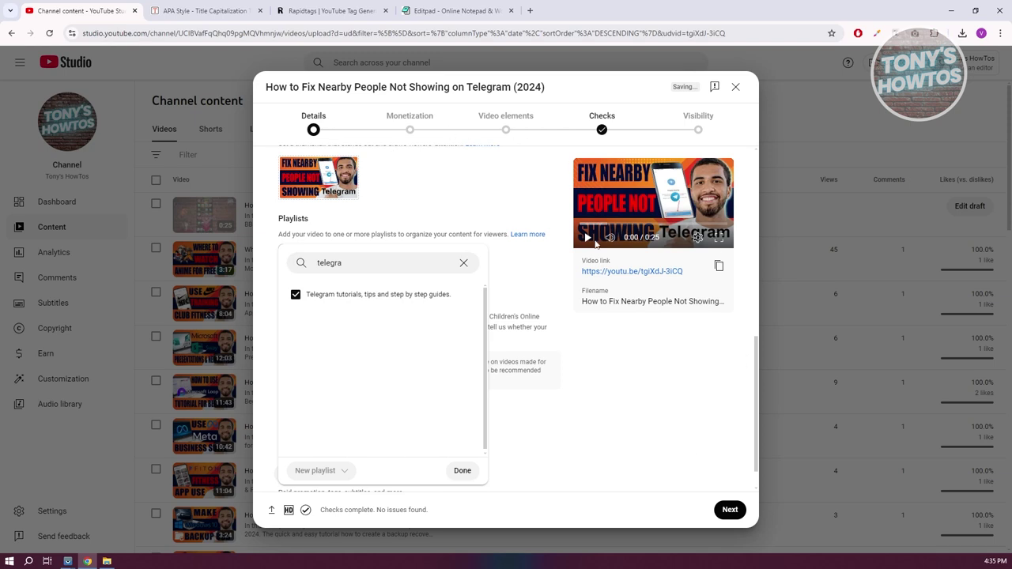
click(466, 471)
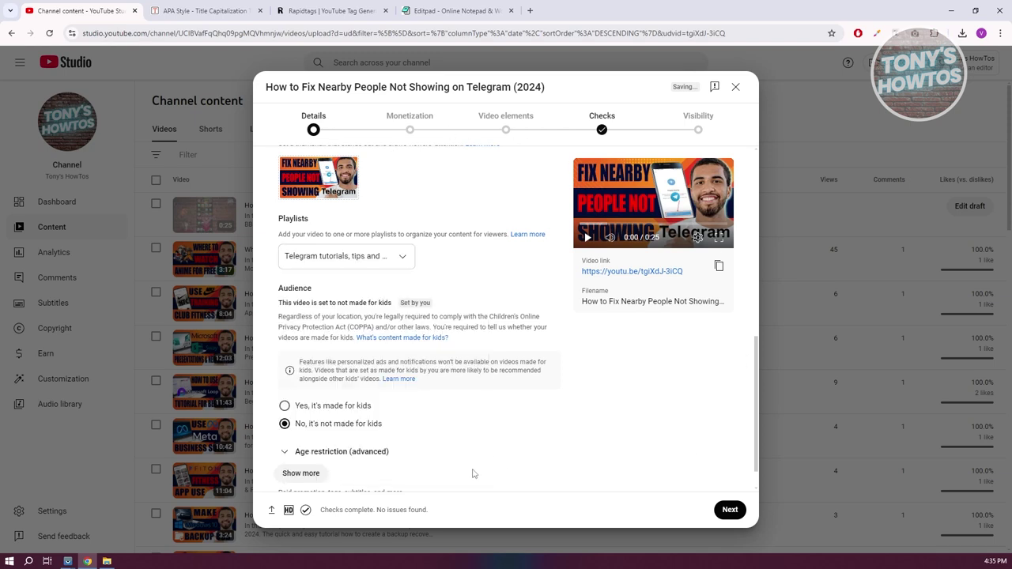
click(351, 256)
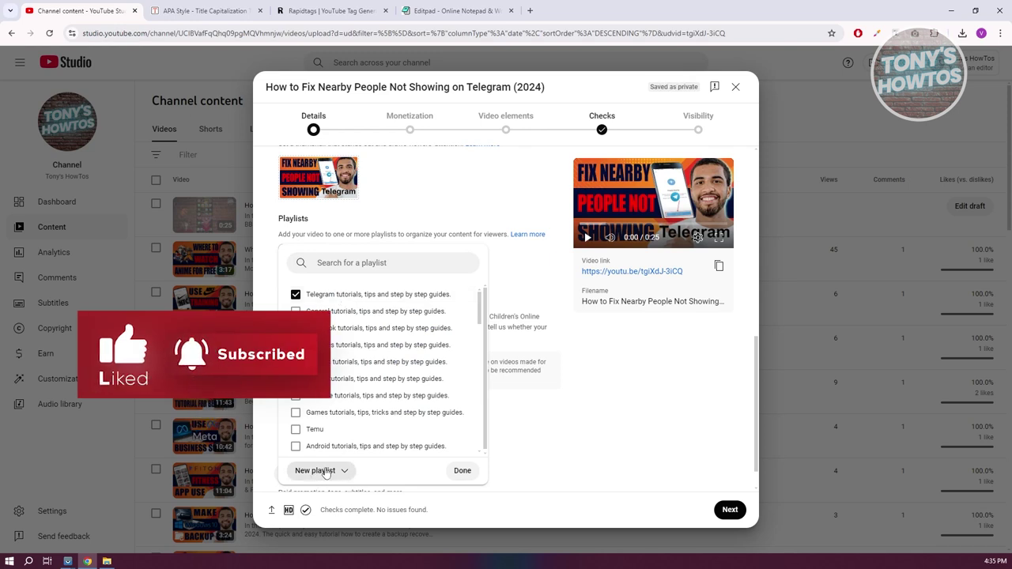
click(707, 416)
Step: Expand the draft's additional details and answer No to the altered content question
scroll(553, 372, down, 1)
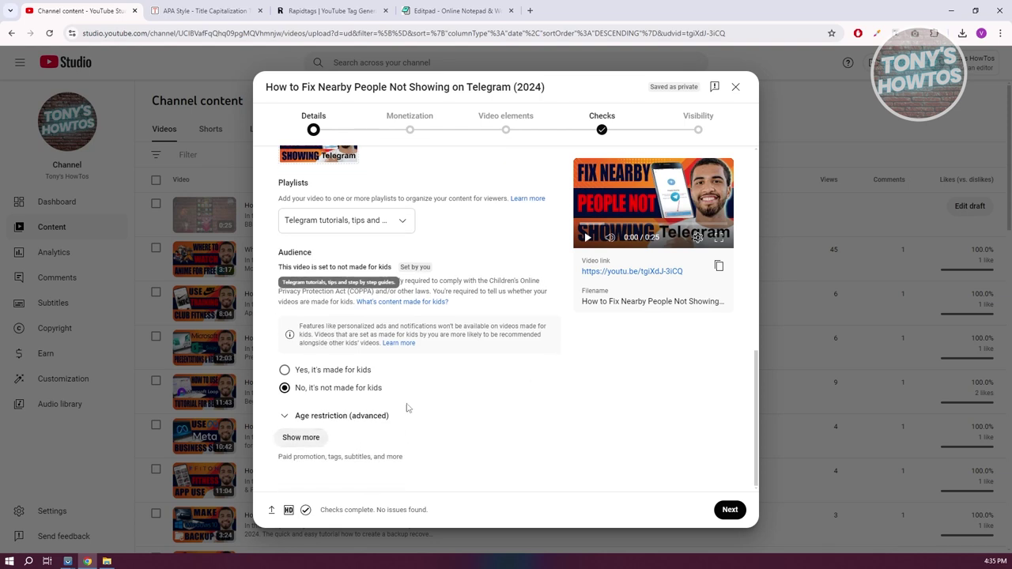
click(297, 440)
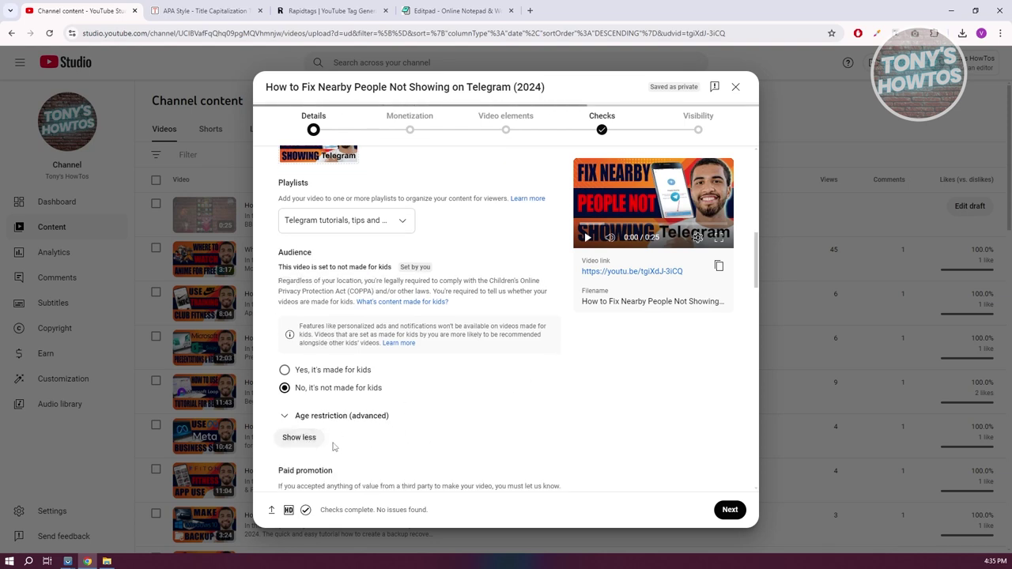
scroll(632, 384, down, 3)
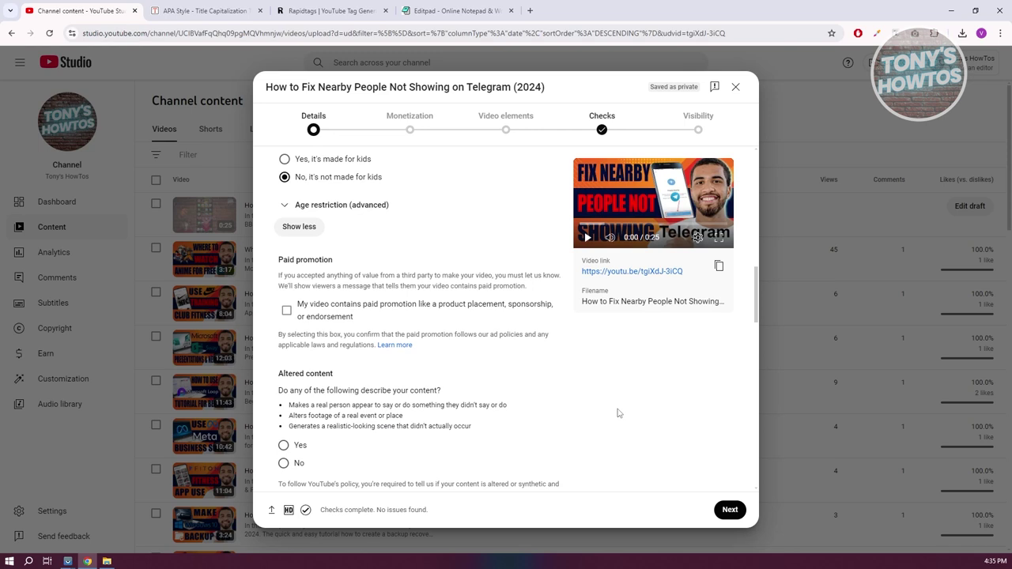
scroll(625, 422, down, 2)
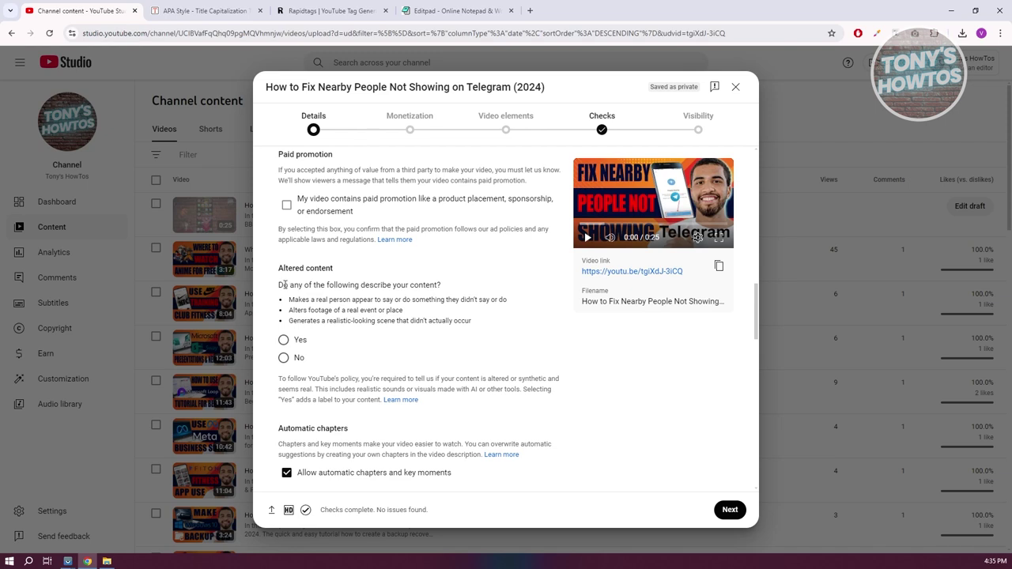
drag(279, 284, 477, 288)
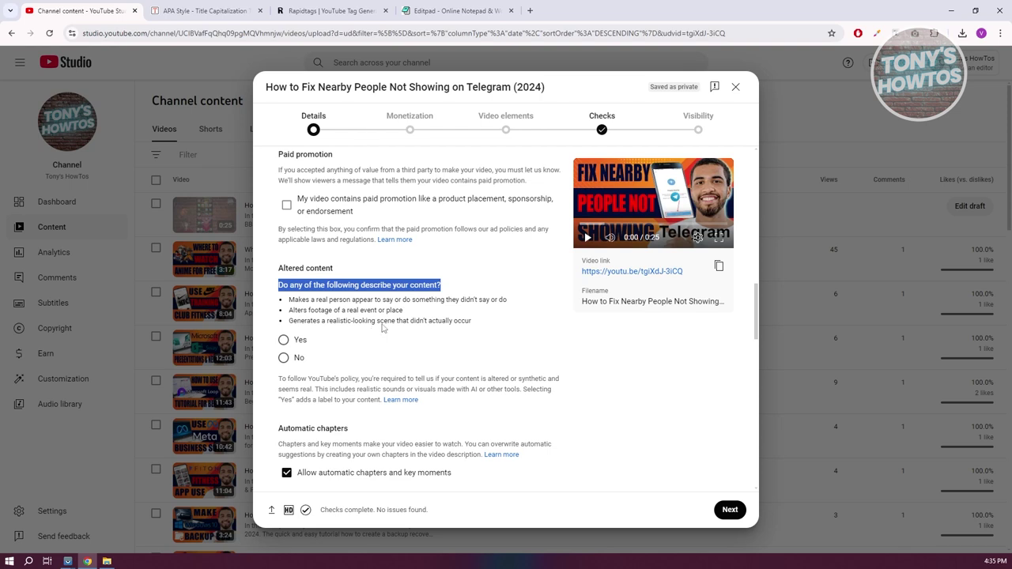
drag(287, 303, 540, 316)
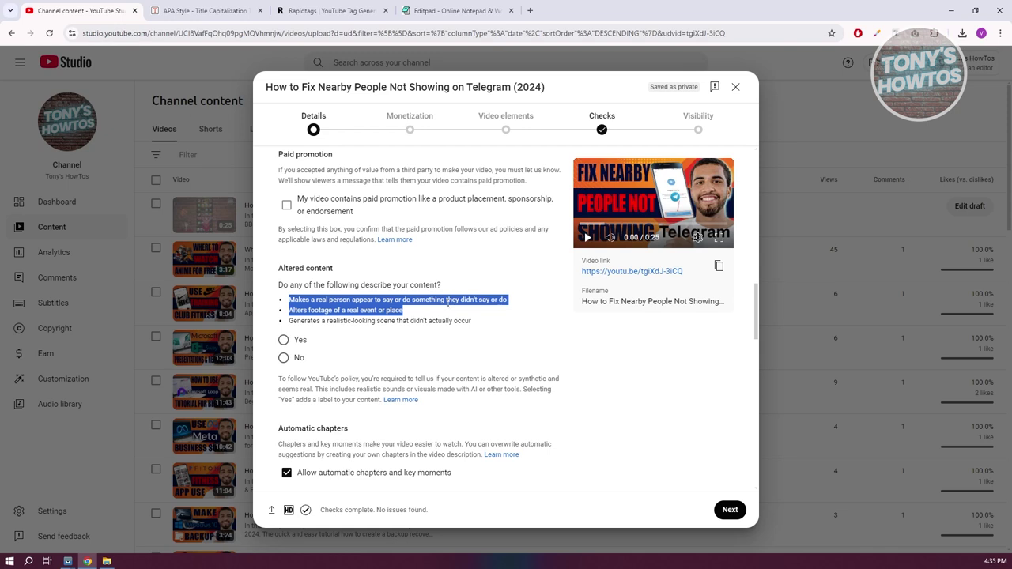
click(284, 358)
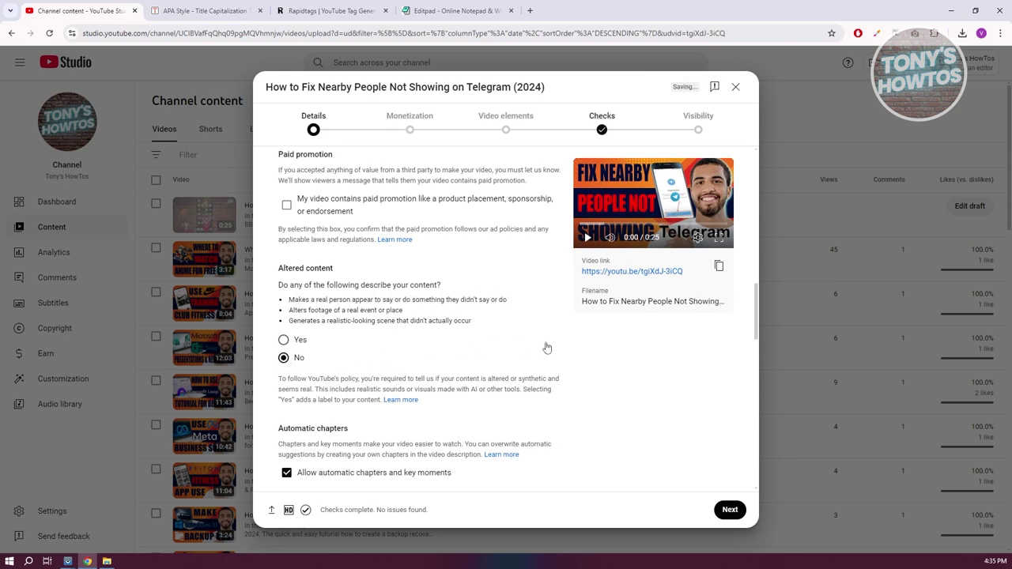
scroll(549, 341, down, 4)
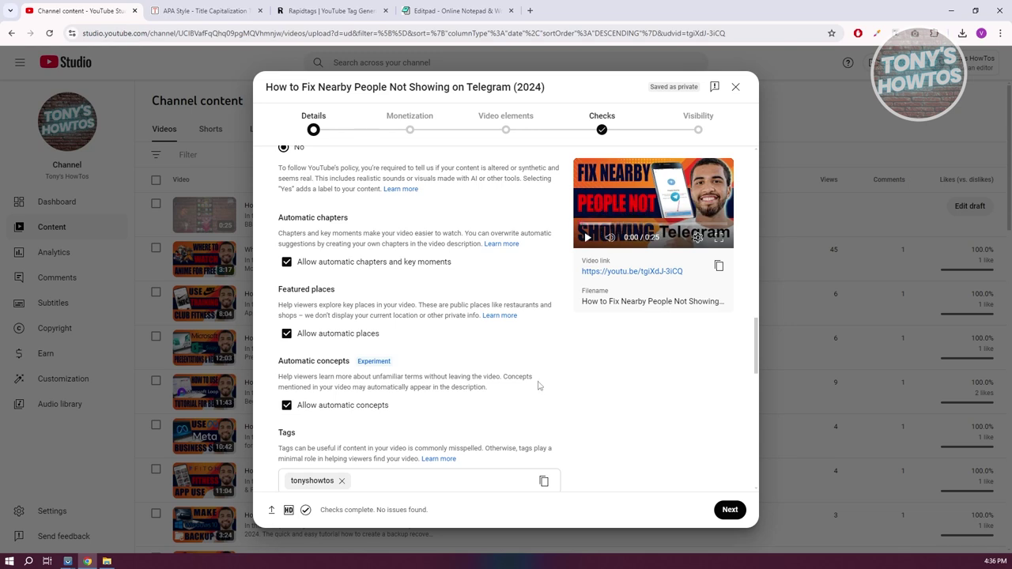
Step: Disable automatic chapters and key moments, automatic places, and automatic concepts for the video
click(287, 263)
click(286, 334)
click(286, 405)
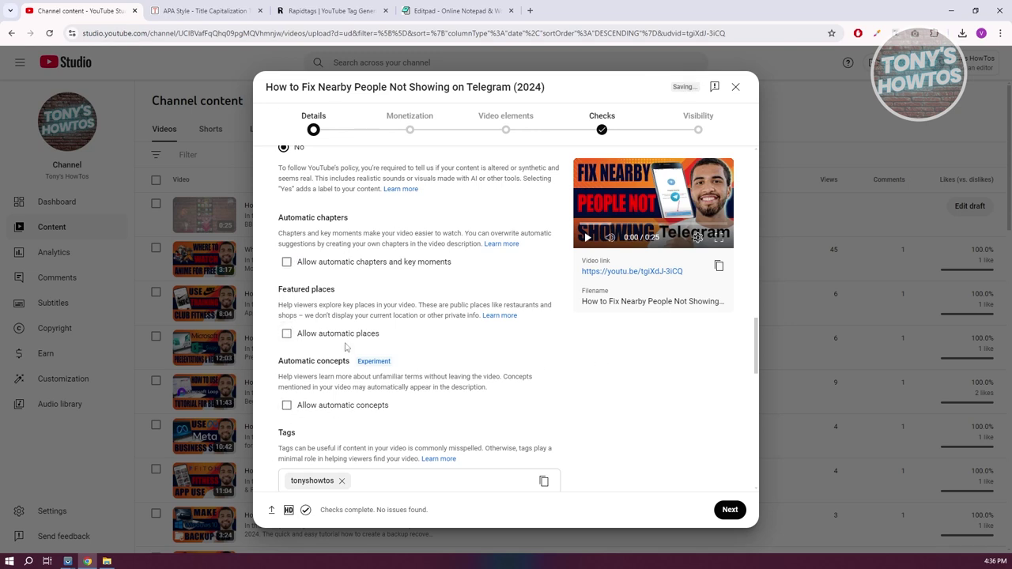
Step: Add the chapter line "0:00-0:25 - Intro" below the disclaimer at the end of the video description
scroll(616, 364, up, 2)
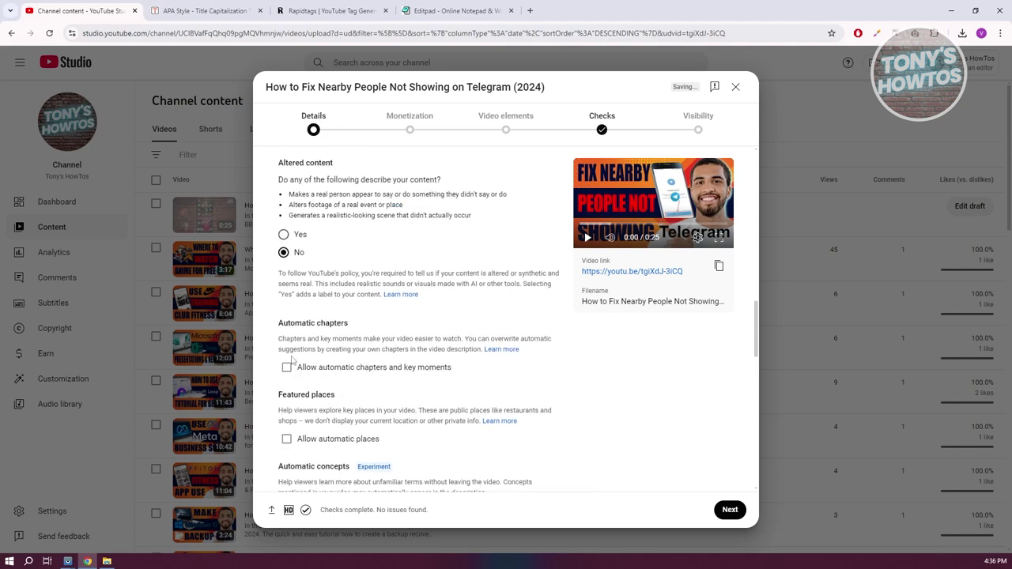
scroll(501, 352, up, 10)
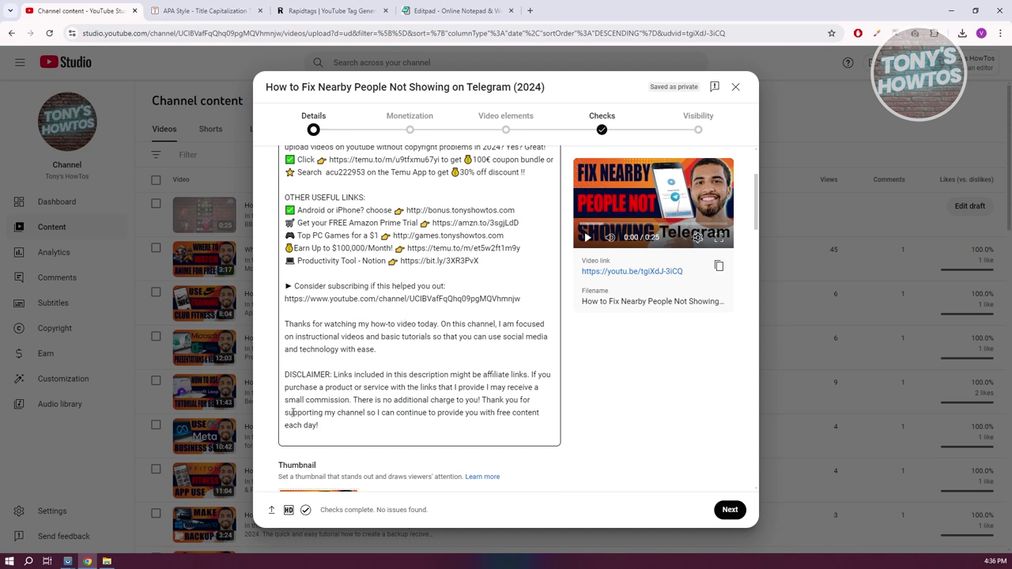
click(356, 424)
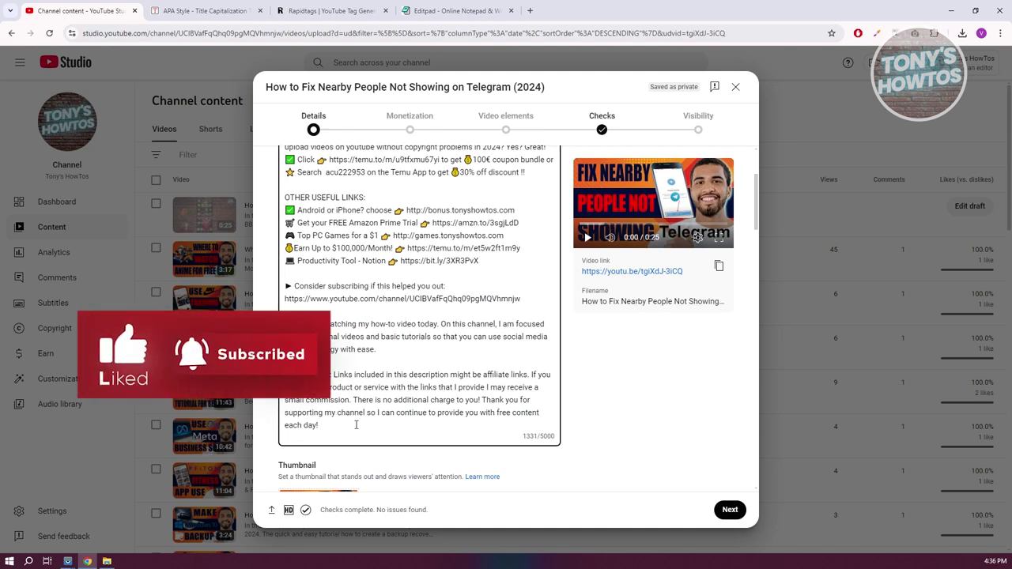
key(Return)
key(Return)
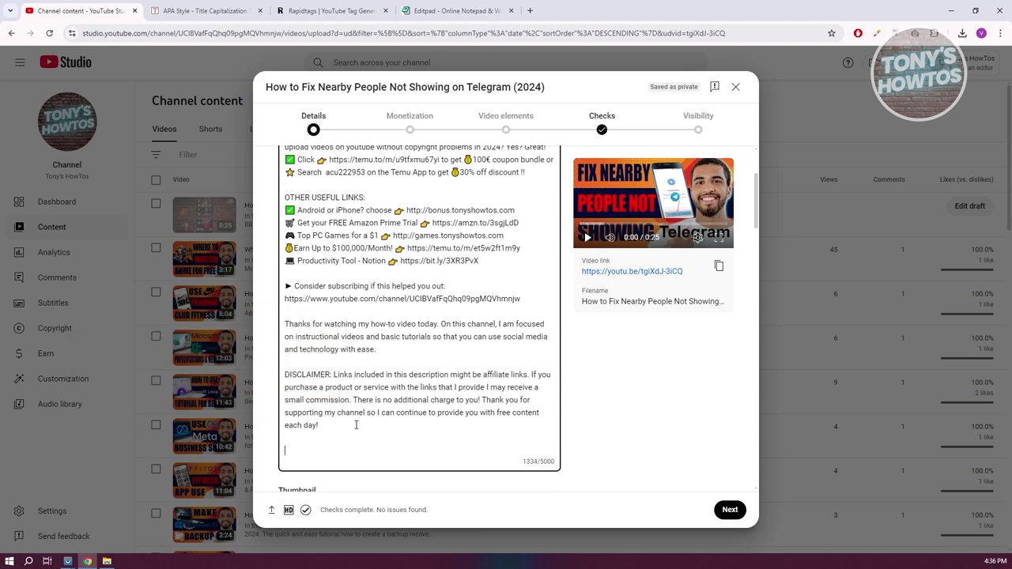
text(0:00-0:2)
text(- Intro)
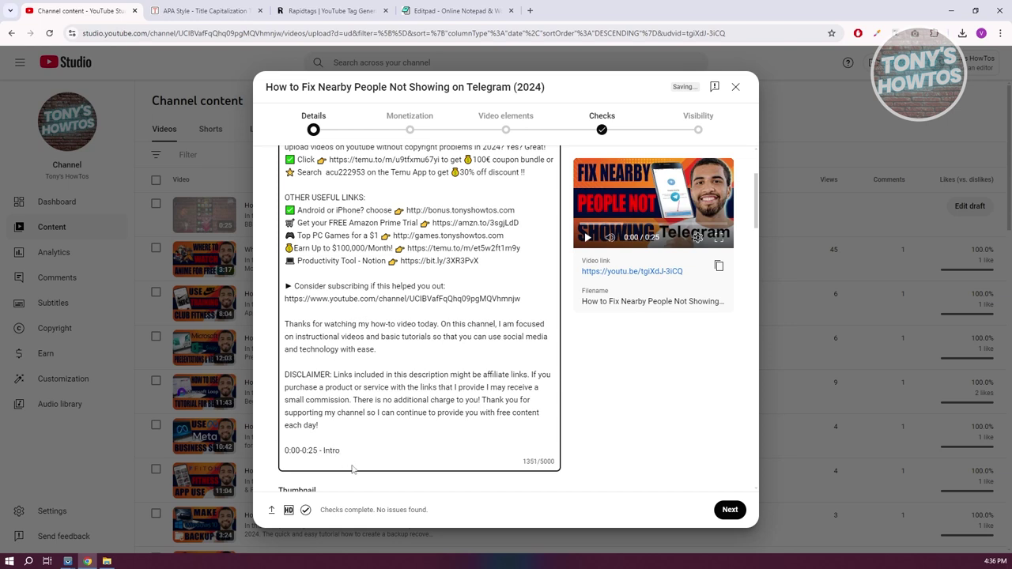
Step: Remove the Intro timestamp line and the blank lines above it from the end of the description
click(300, 451)
drag(343, 451, 294, 439)
key(BackSpace)
key(BackSpace)
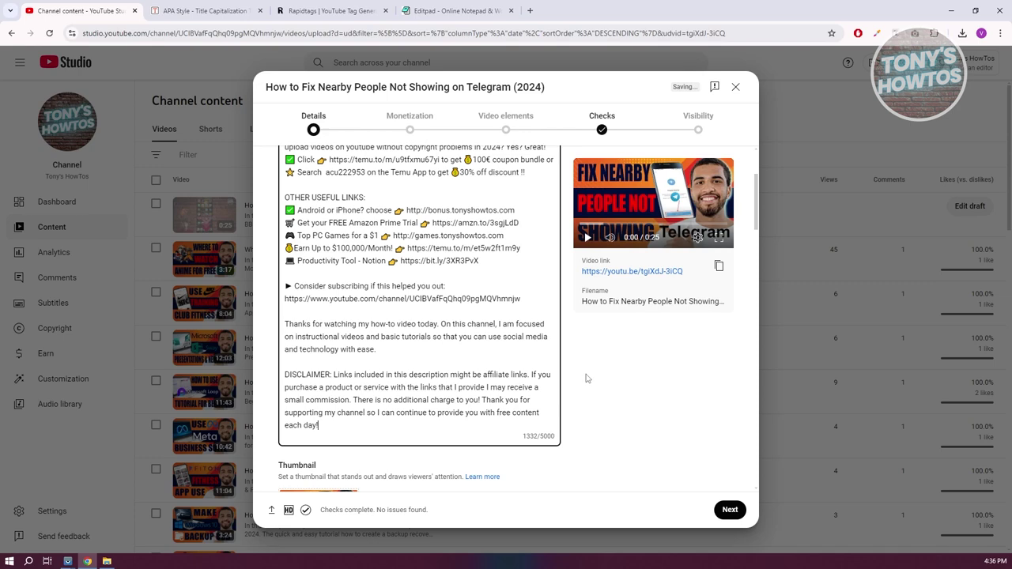
Step: Paste the copied list of Telegram nearby-people keywords into the video's tags
scroll(609, 379, down, 5)
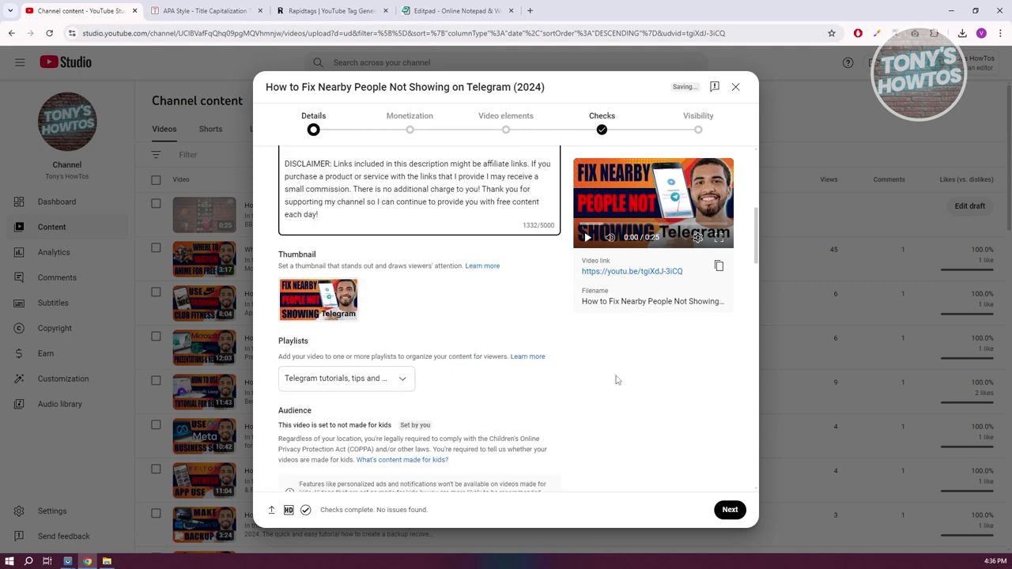
scroll(380, 395, down, 4)
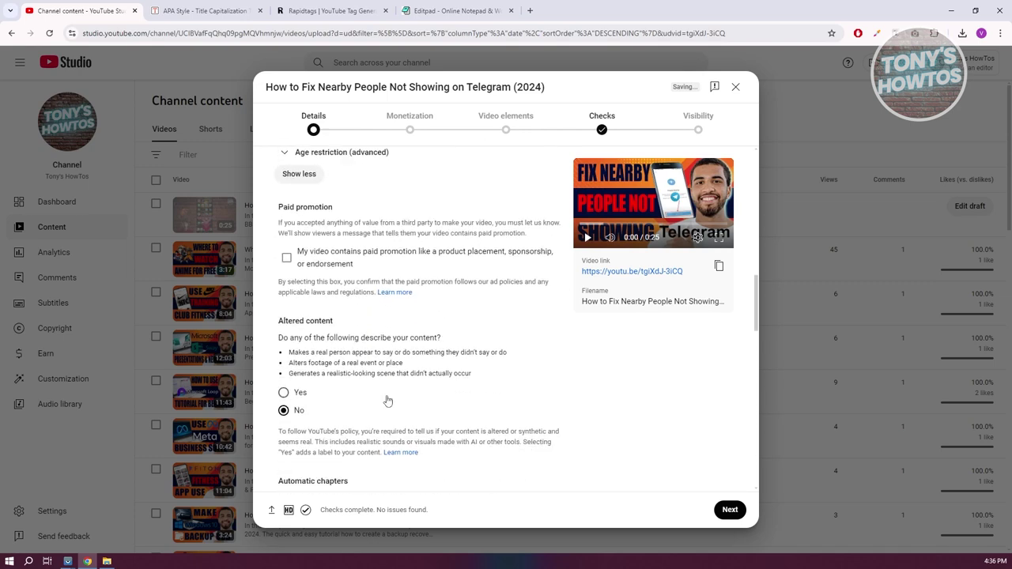
scroll(427, 312, down, 6)
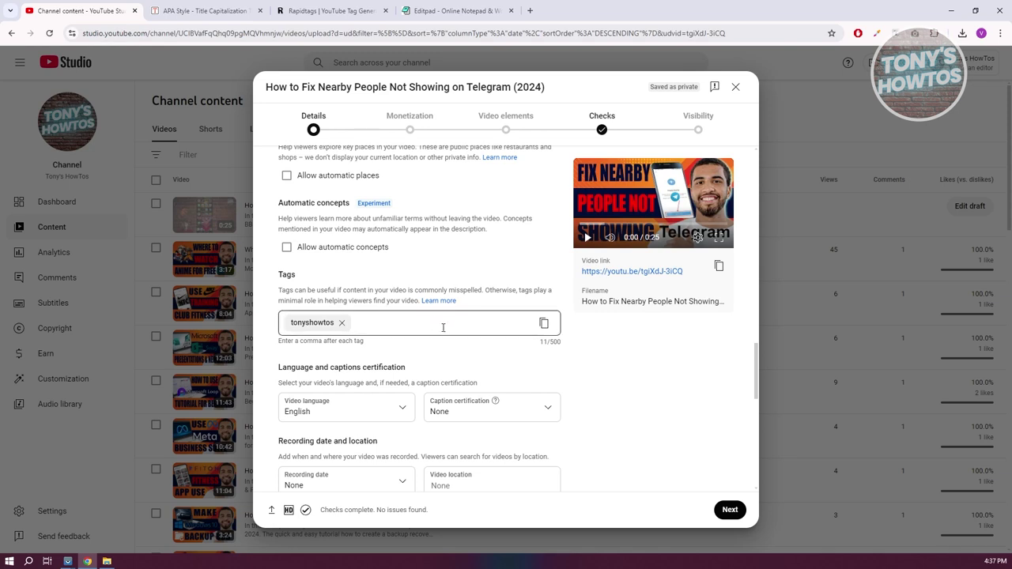
double_click(559, 345)
click(400, 355)
key(ctrl+v)
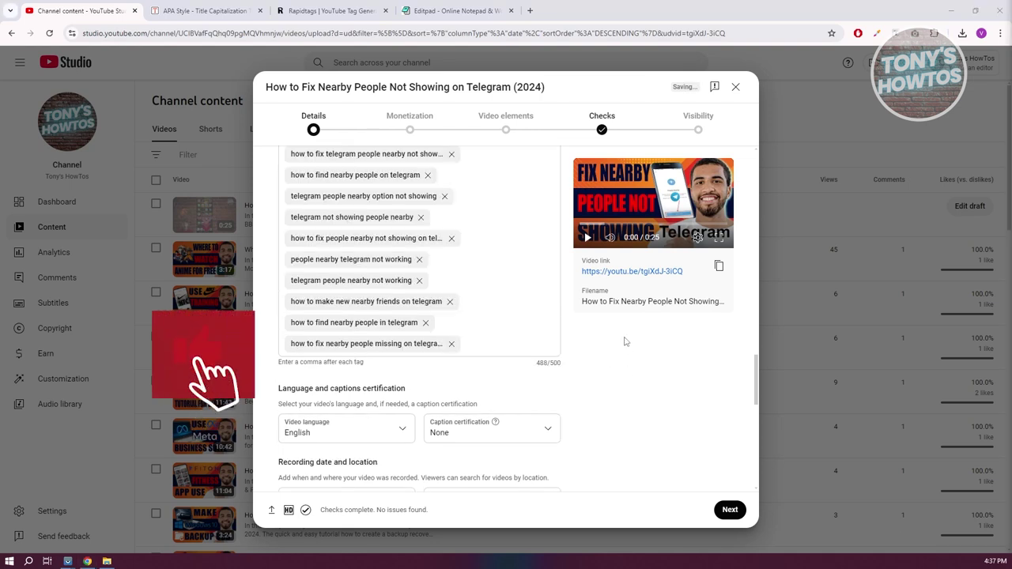
Step: Review the language, license, remixing and category settings, and turn off publishing to the subscriptions feed and notifying subscribers
scroll(625, 342, down, 2)
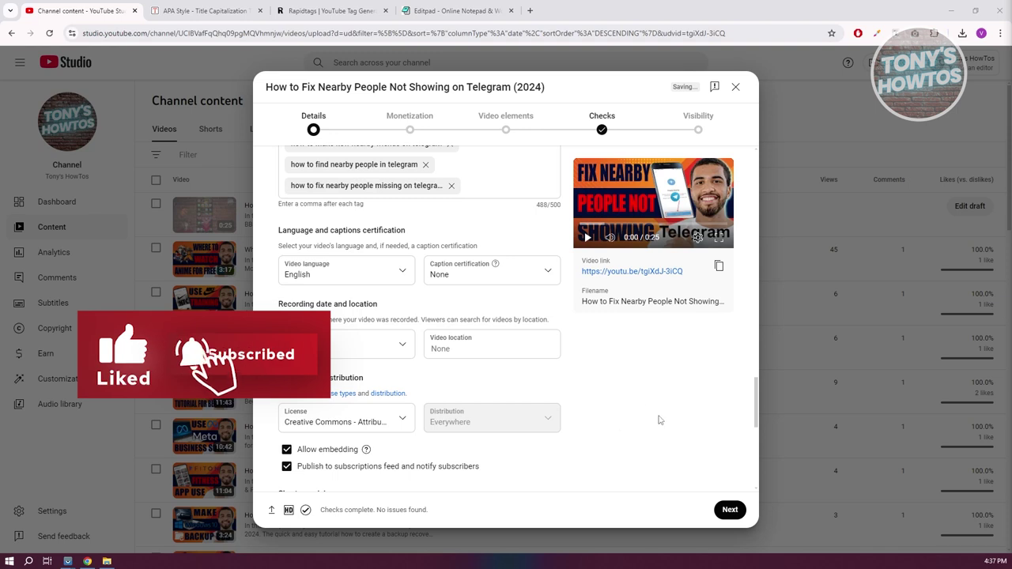
scroll(637, 422, down, 2)
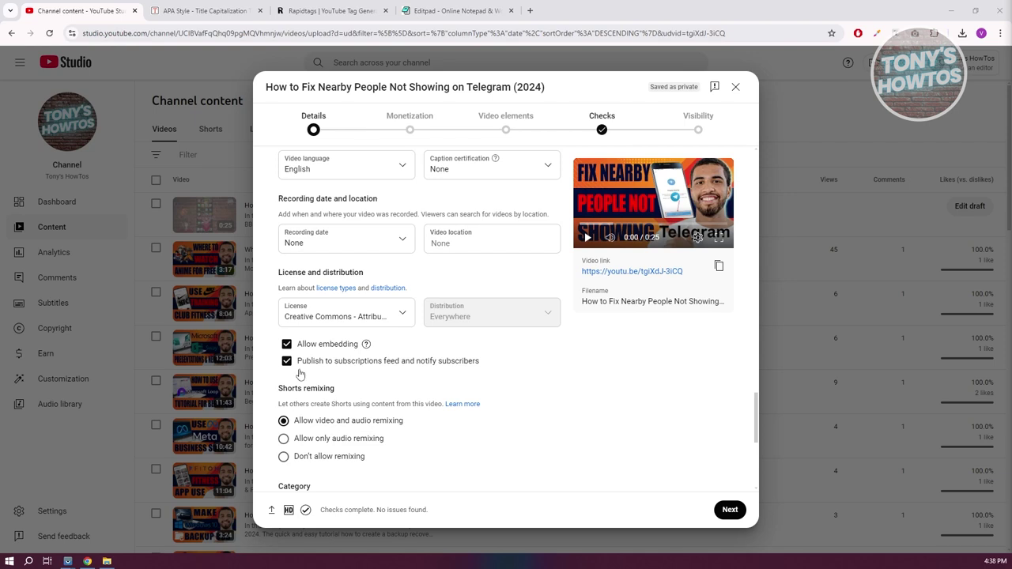
scroll(513, 381, down, 1)
scroll(513, 381, down, 2)
scroll(513, 381, up, 1)
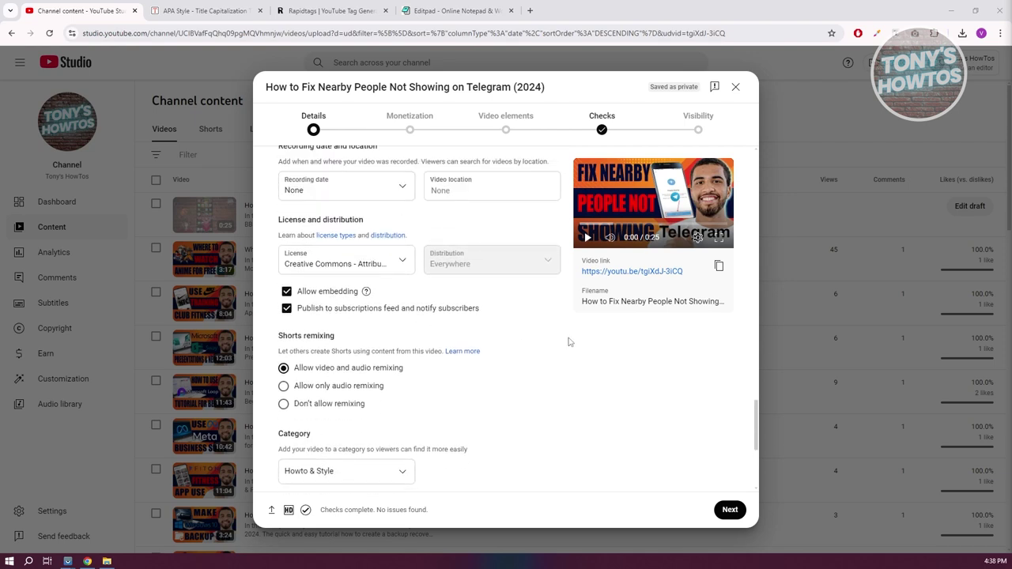
scroll(585, 379, up, 1)
scroll(596, 411, up, 1)
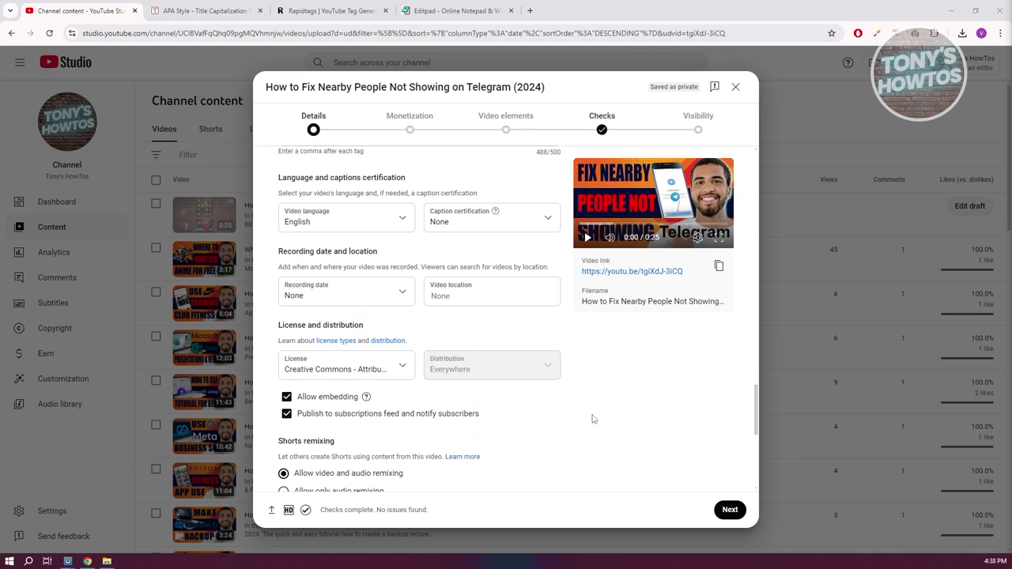
click(306, 421)
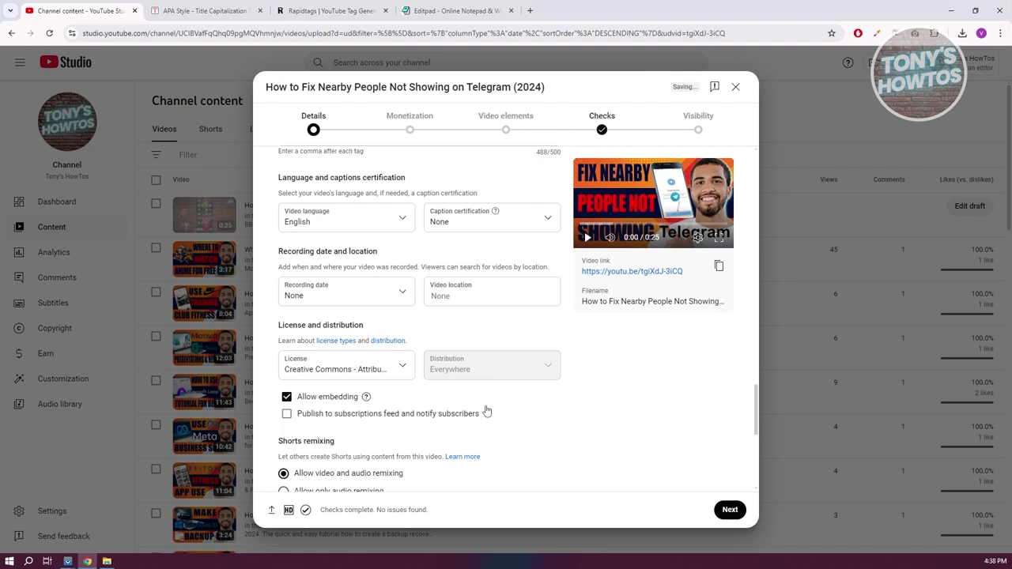
Step: Turn monetization on for the video and continue to the ad suitability questionnaire
click(730, 509)
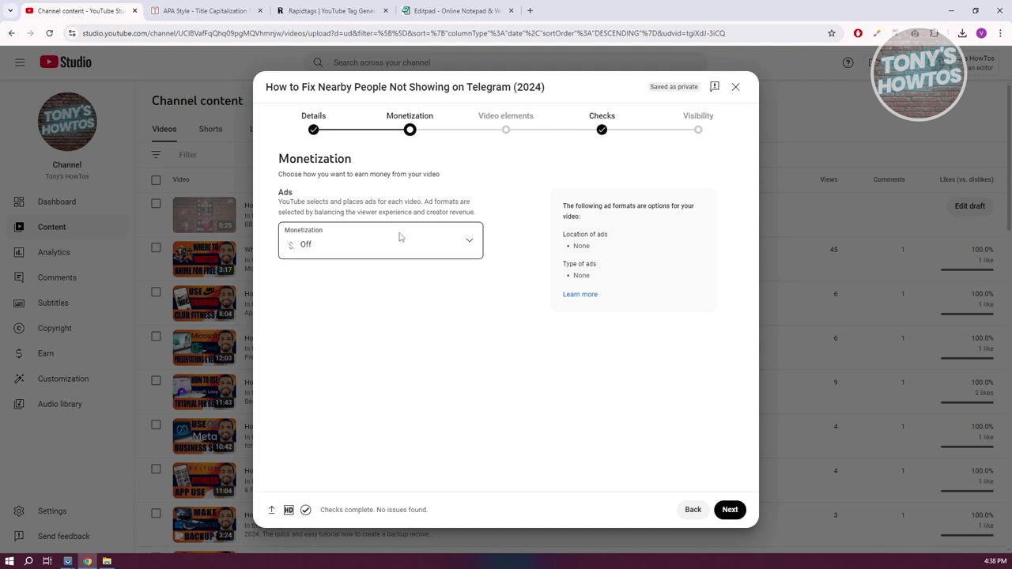
click(472, 241)
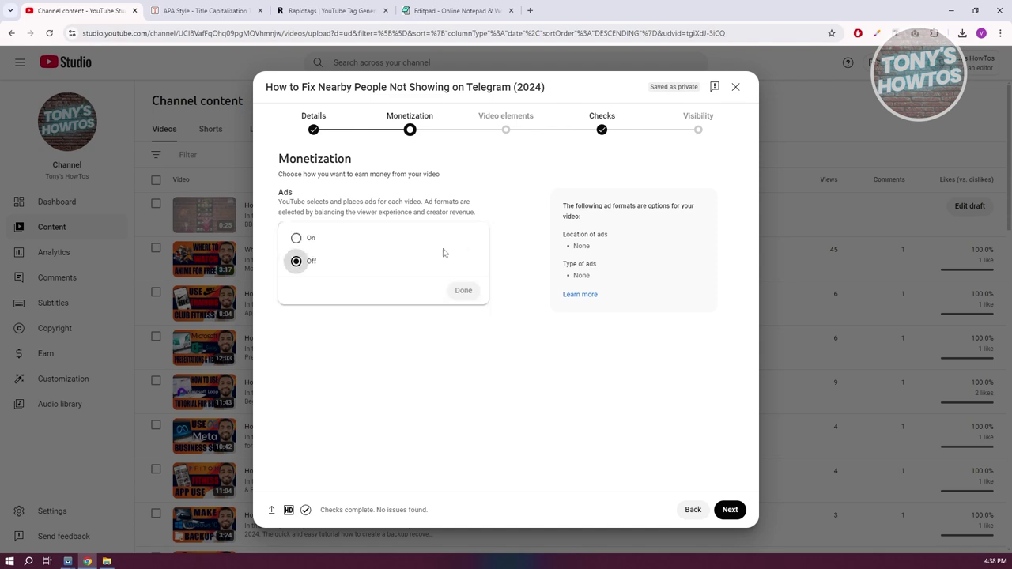
click(297, 239)
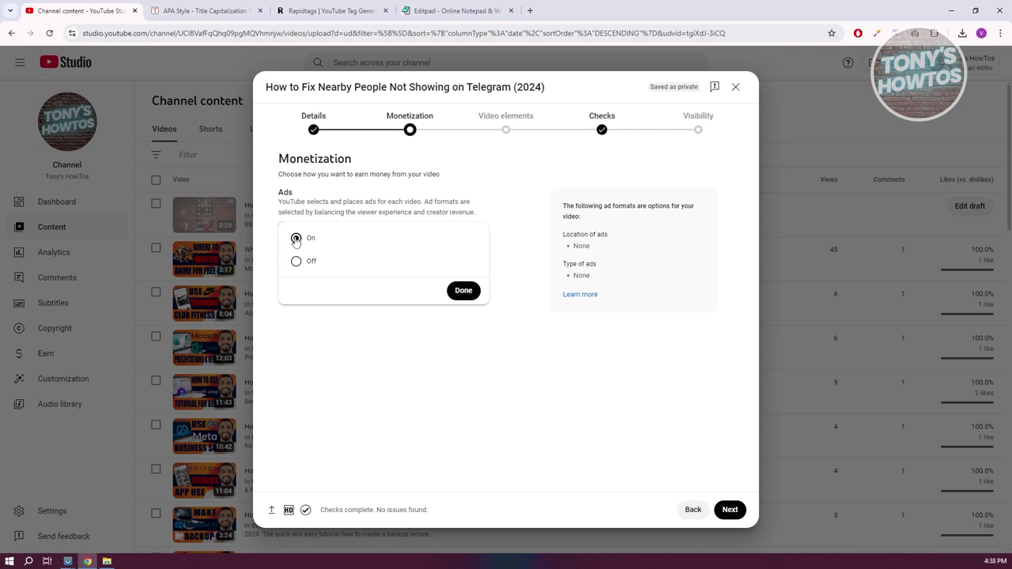
click(464, 290)
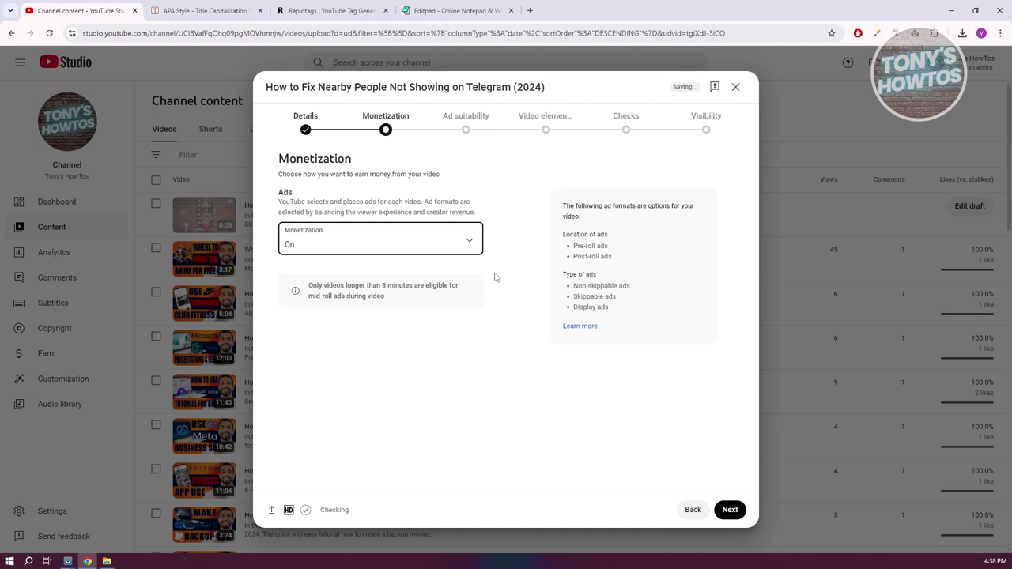
click(729, 509)
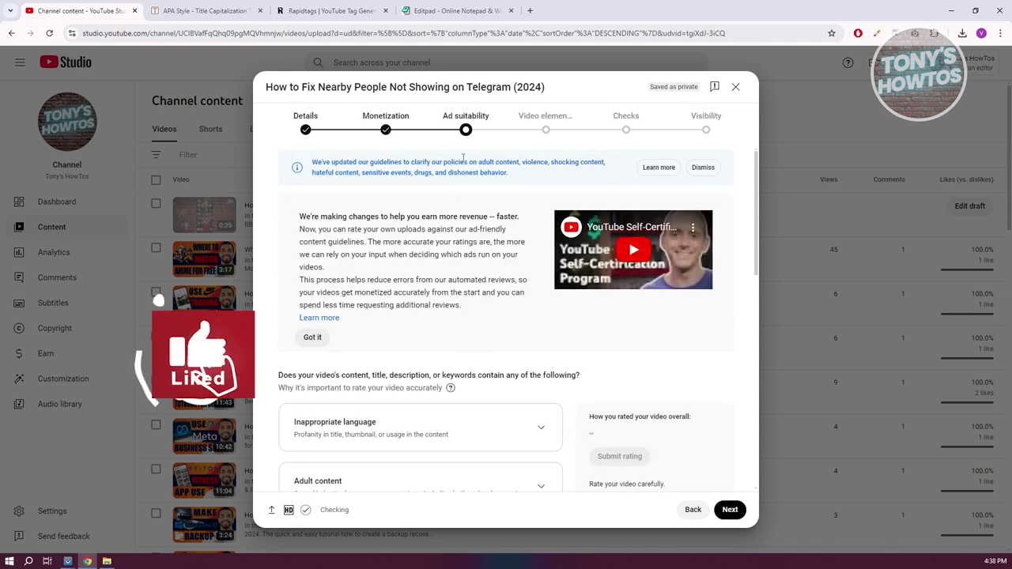
Step: Rate the video's ad suitability as "None of the above", submit the rating and continue to the video elements
scroll(474, 316, down, 1)
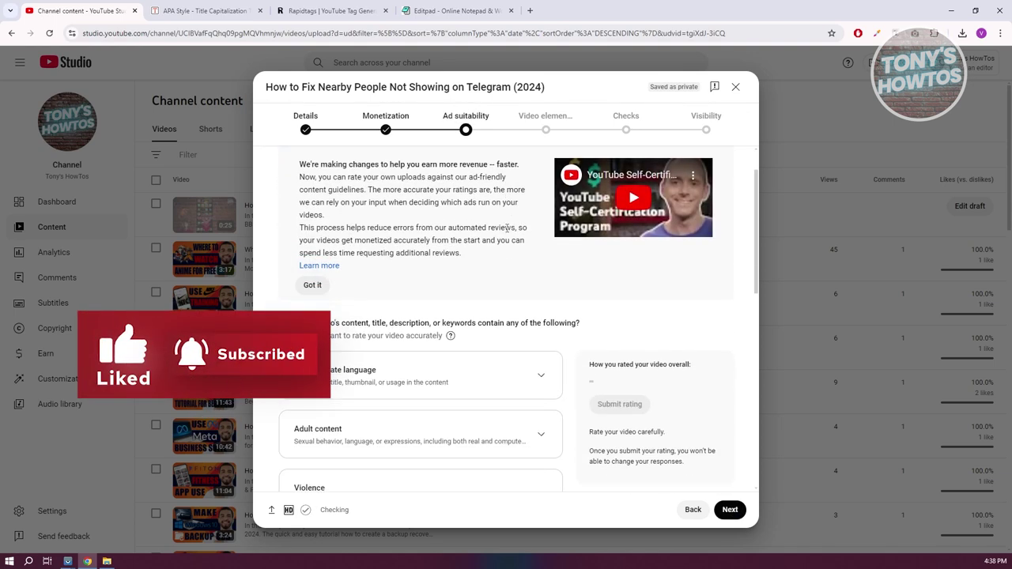
scroll(446, 365, down, 3)
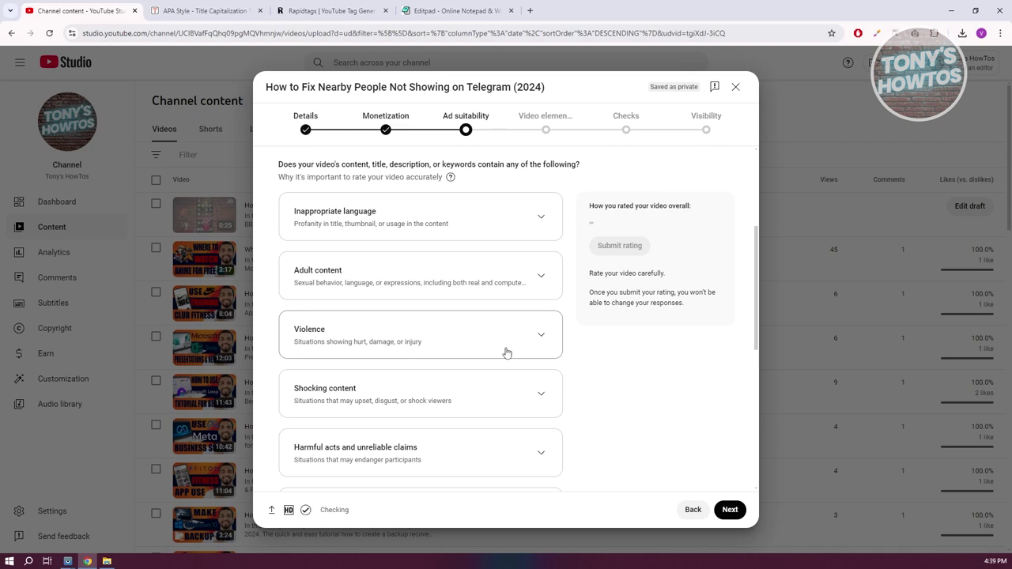
scroll(467, 337, down, 3)
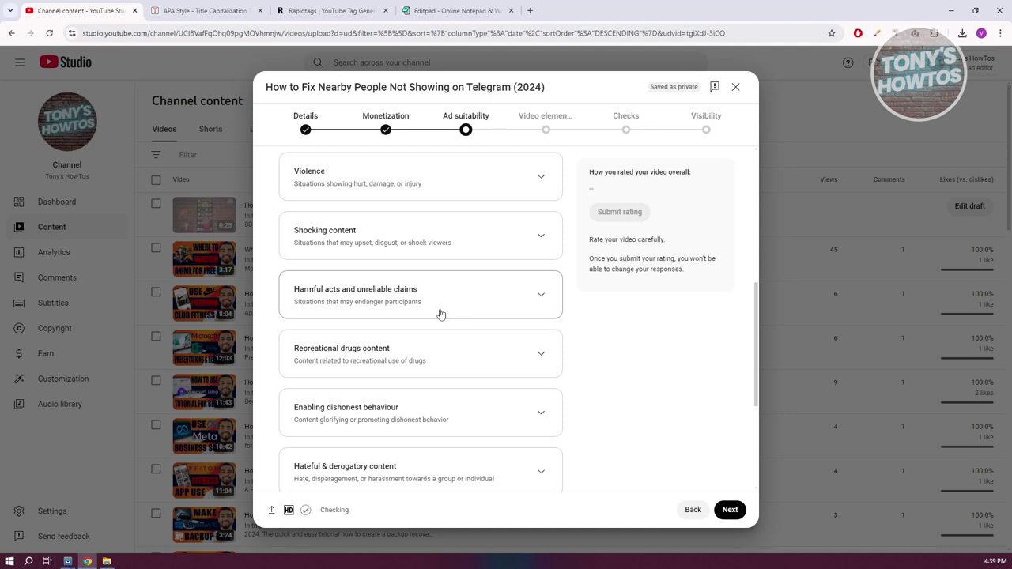
click(544, 241)
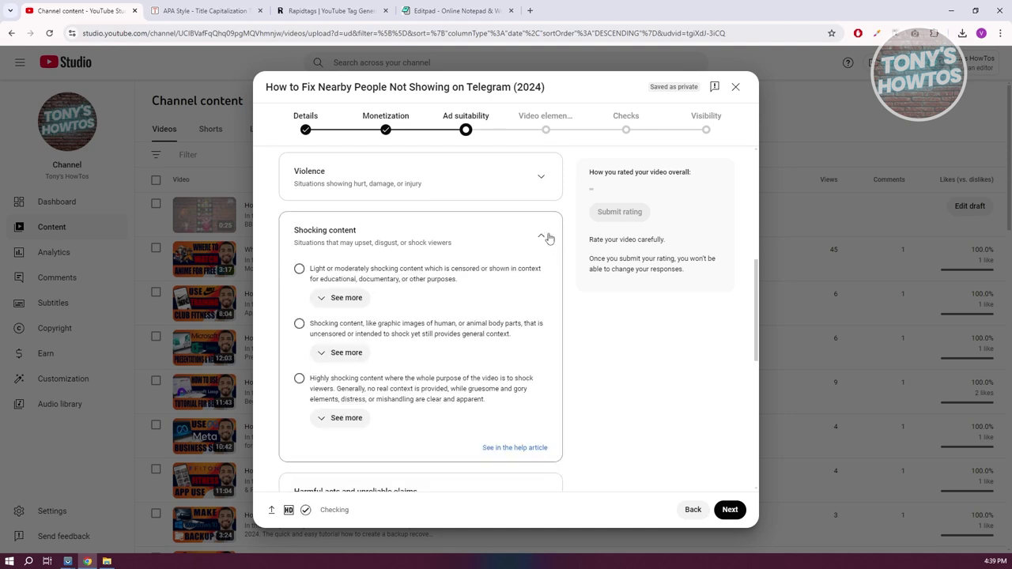
click(544, 241)
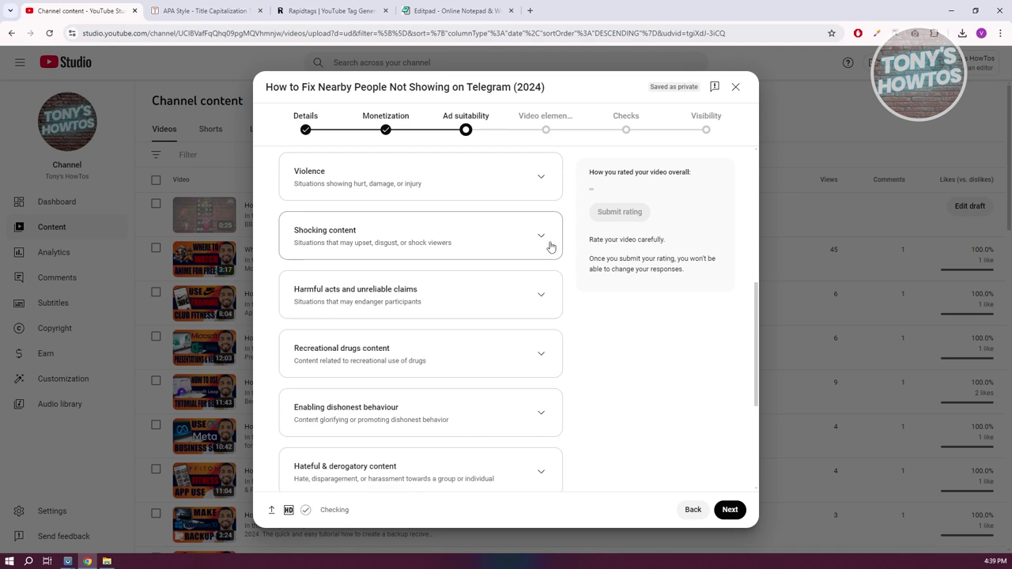
scroll(706, 388, down, 3)
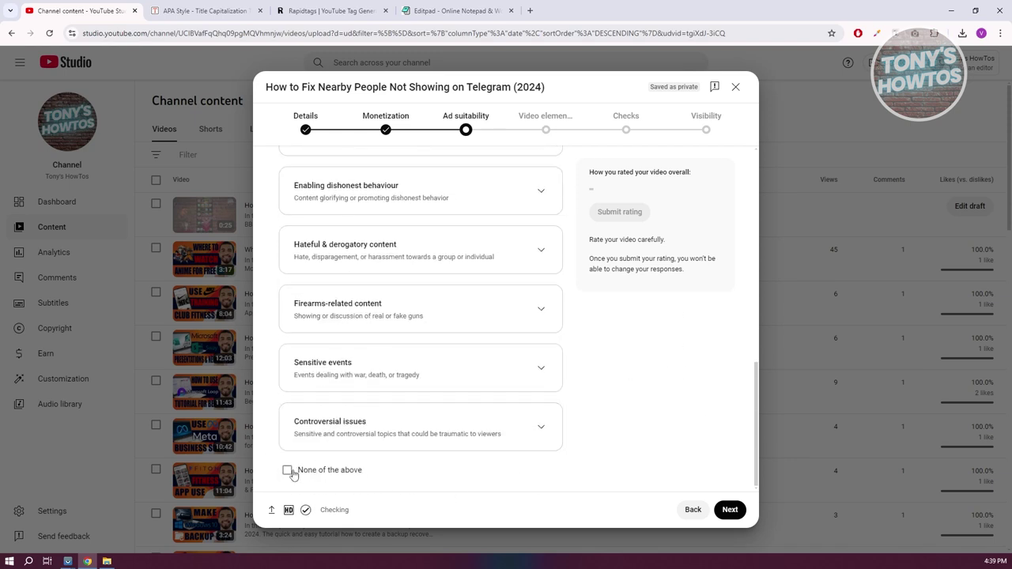
click(287, 471)
click(631, 221)
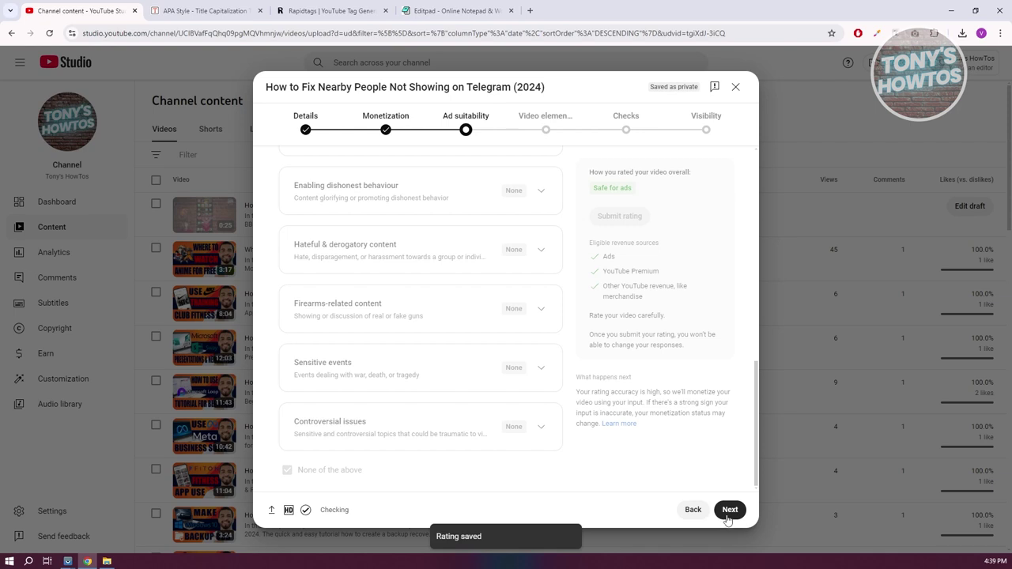
click(730, 510)
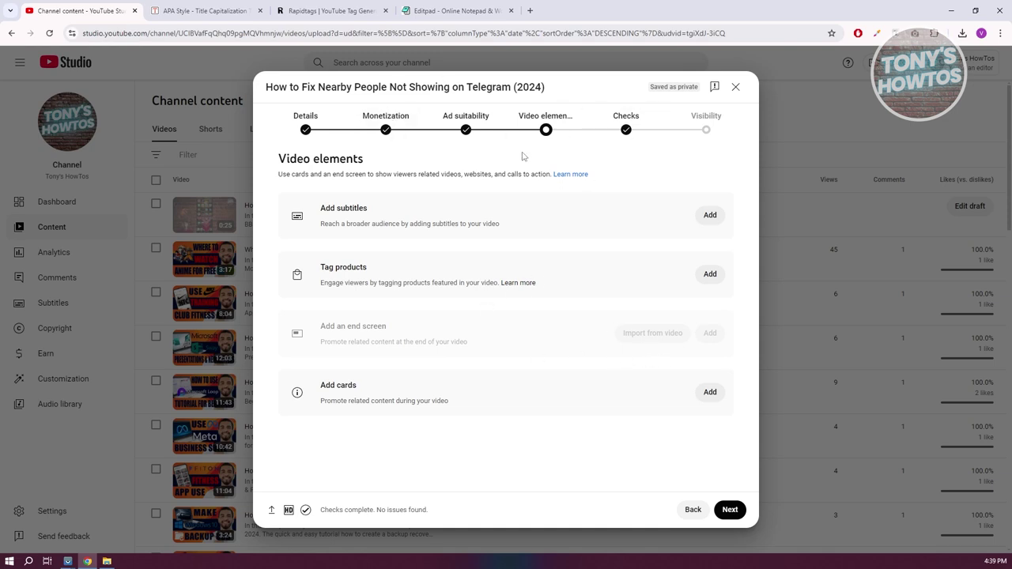
Step: Open the end screen editor for "Where to Watch Anime for Free PC or Mobile" and apply the layout imported from the latest video
mouse_move(653, 341)
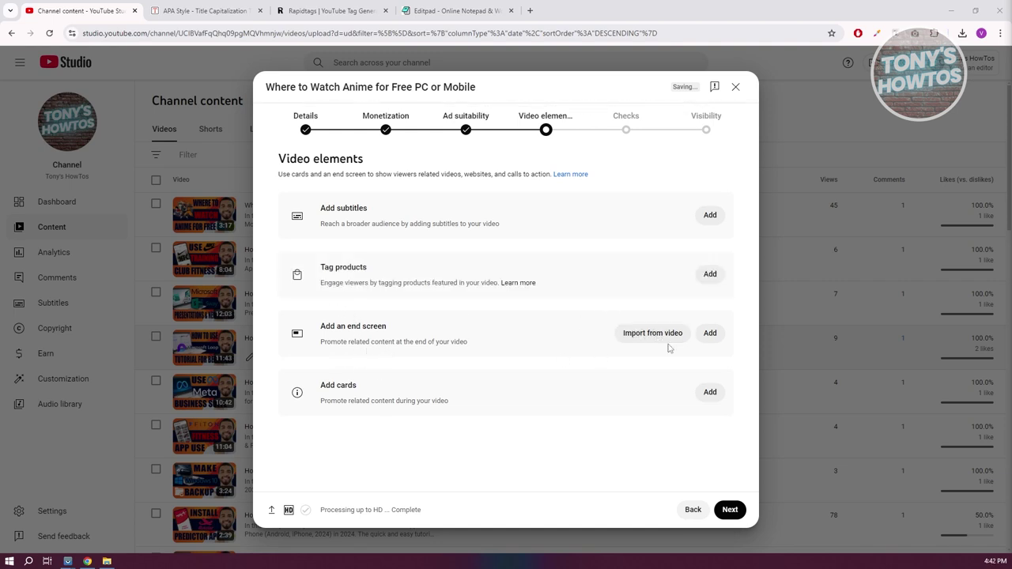
click(632, 333)
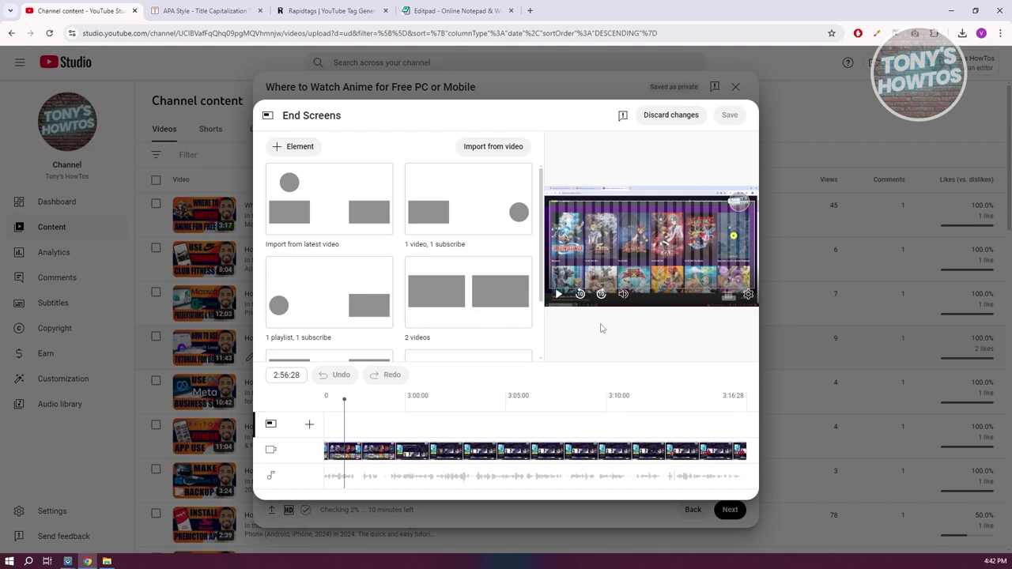
click(702, 272)
click(583, 330)
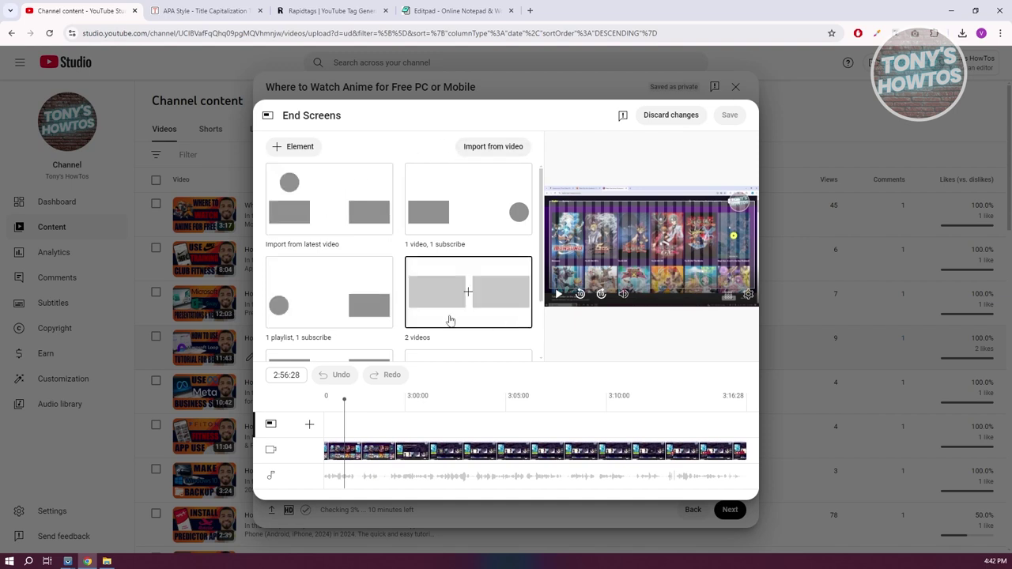
scroll(453, 313, down, 1)
scroll(459, 294, down, 1)
scroll(422, 335, up, 1)
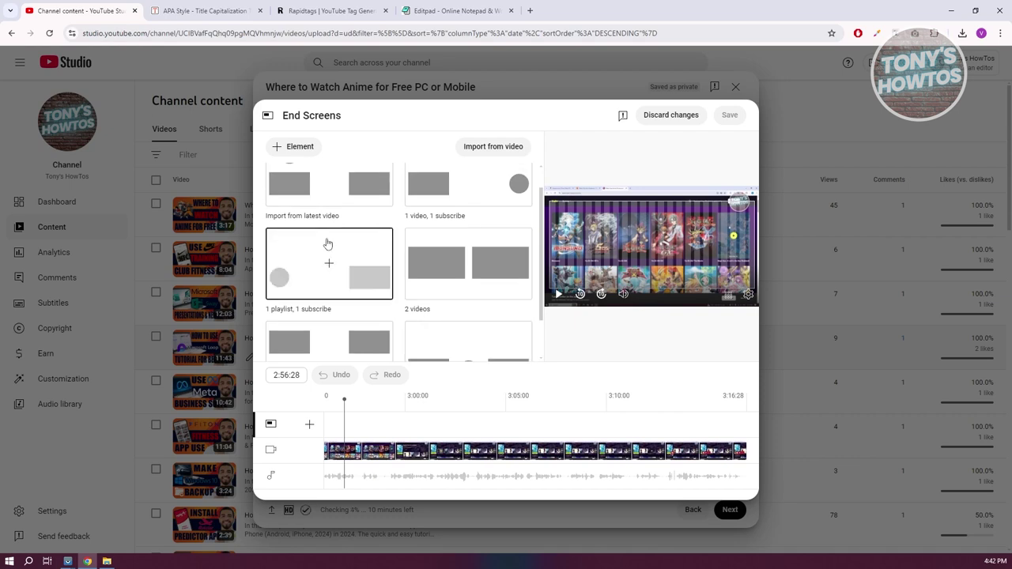
scroll(328, 260, up, 1)
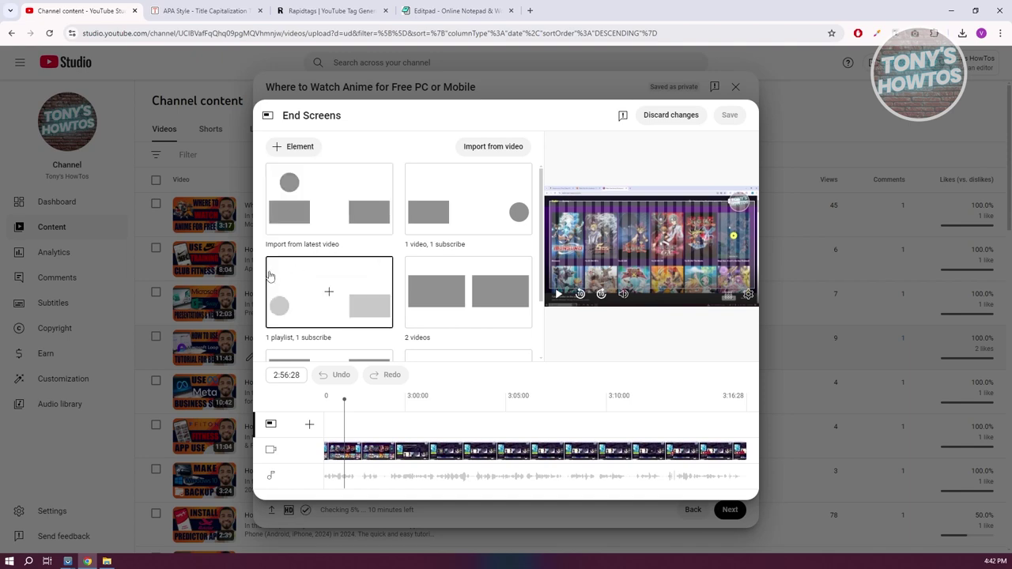
click(347, 186)
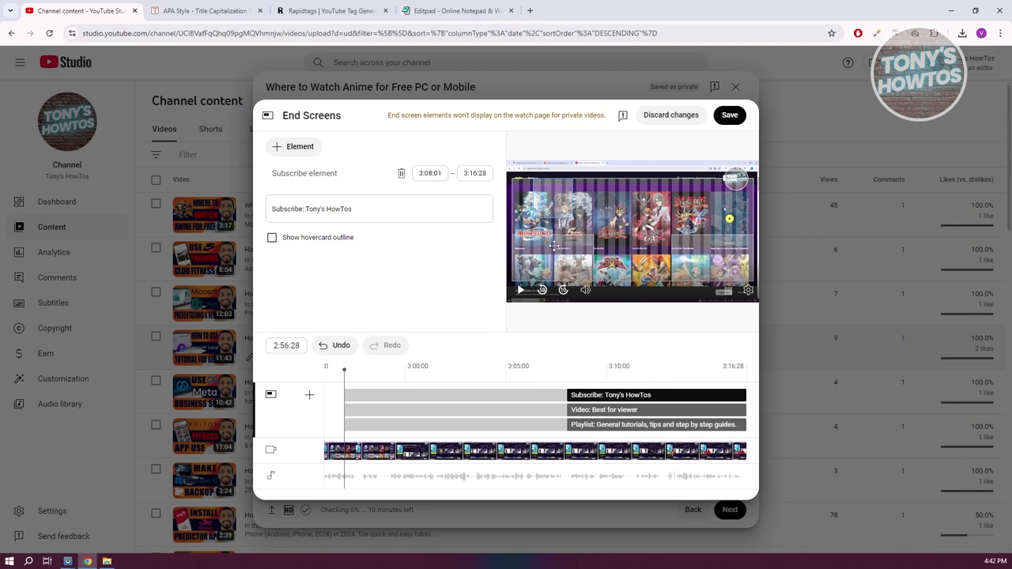
Step: Review the playlist element and the available end screen element types, and save the end screen
click(685, 255)
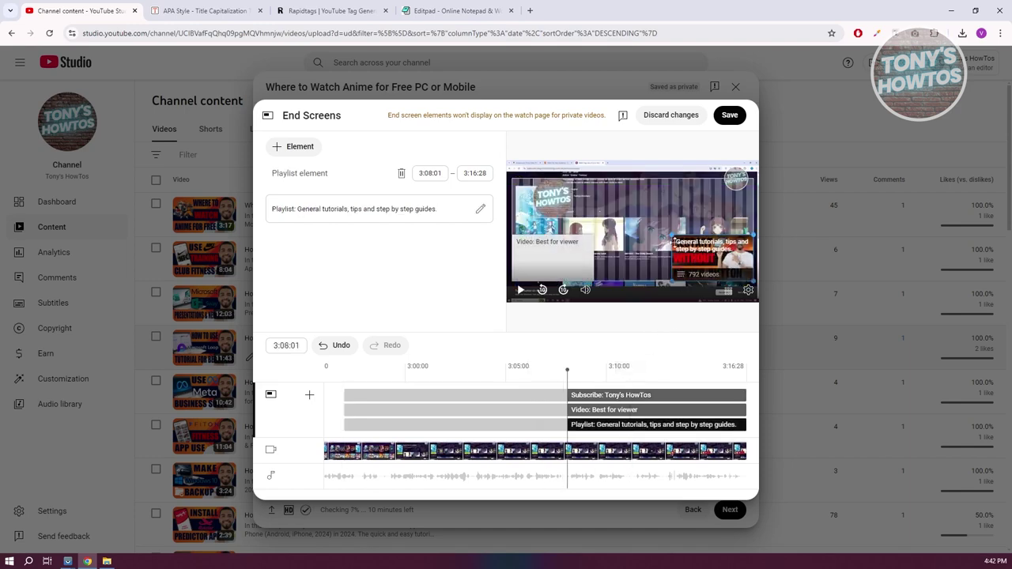
click(360, 206)
click(304, 193)
click(286, 158)
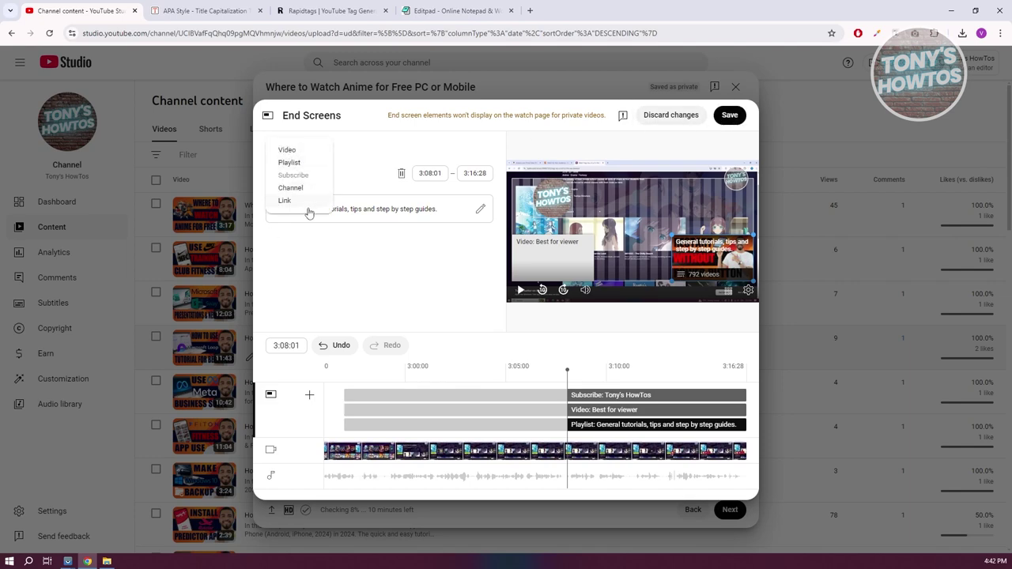
click(734, 125)
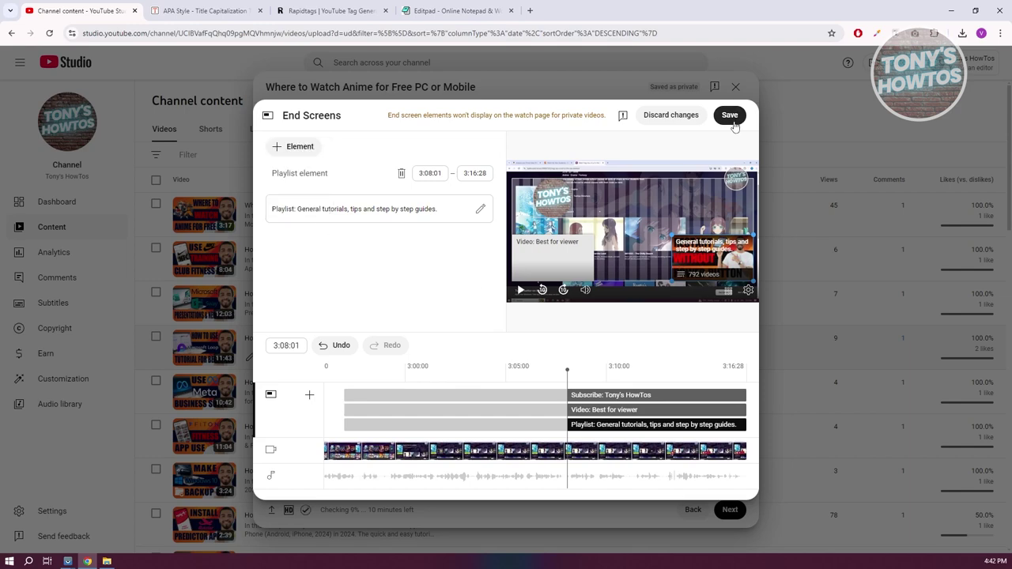
click(732, 120)
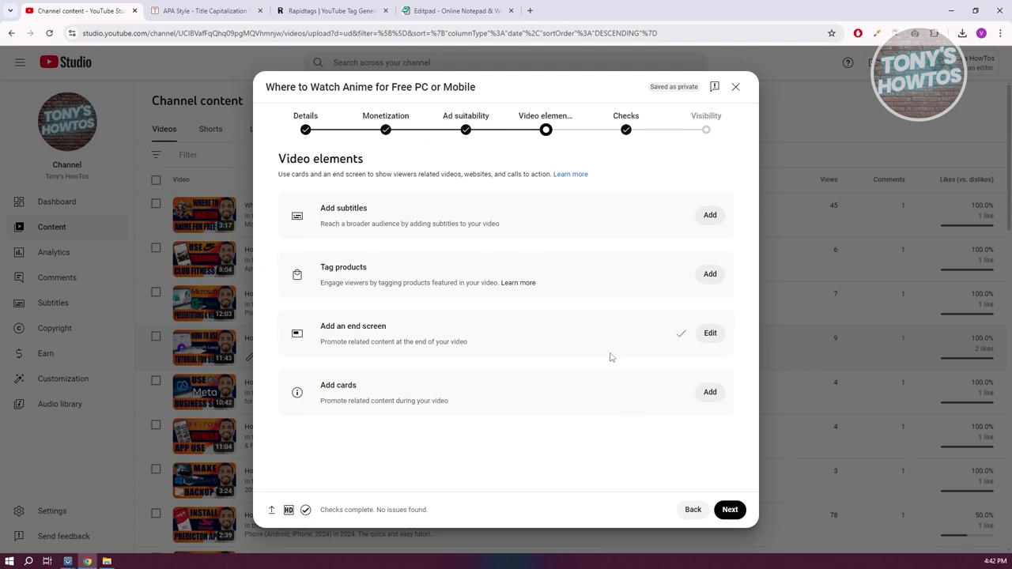
Step: Continue through the checks to the visibility settings, and set the video to Public as an instant Premiere
click(730, 509)
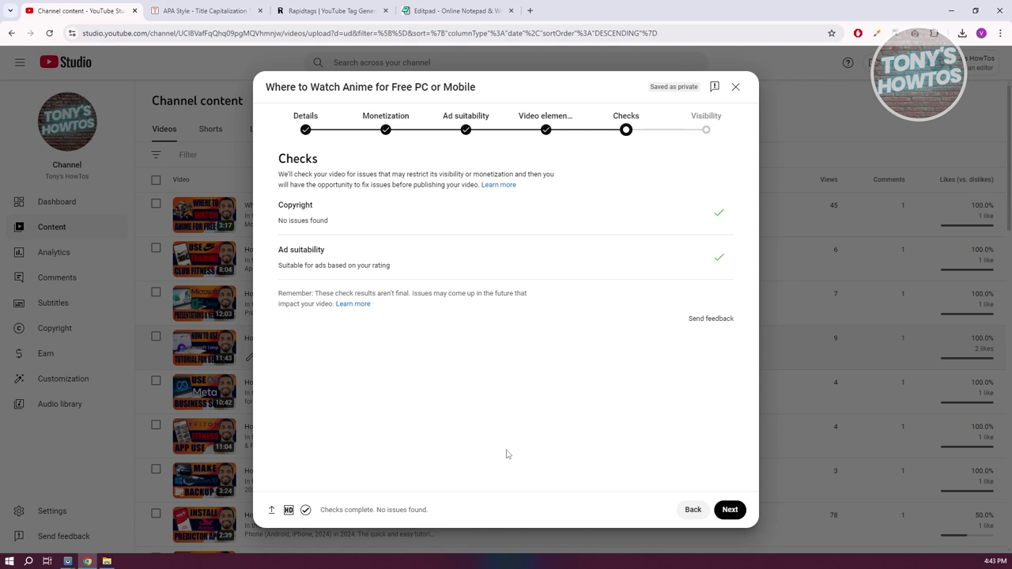
click(729, 509)
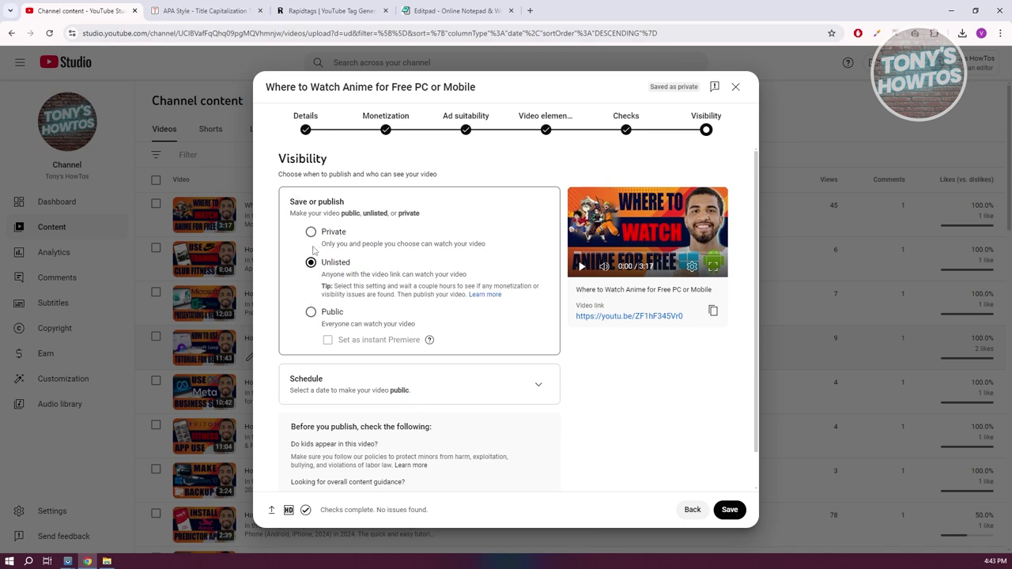
click(312, 238)
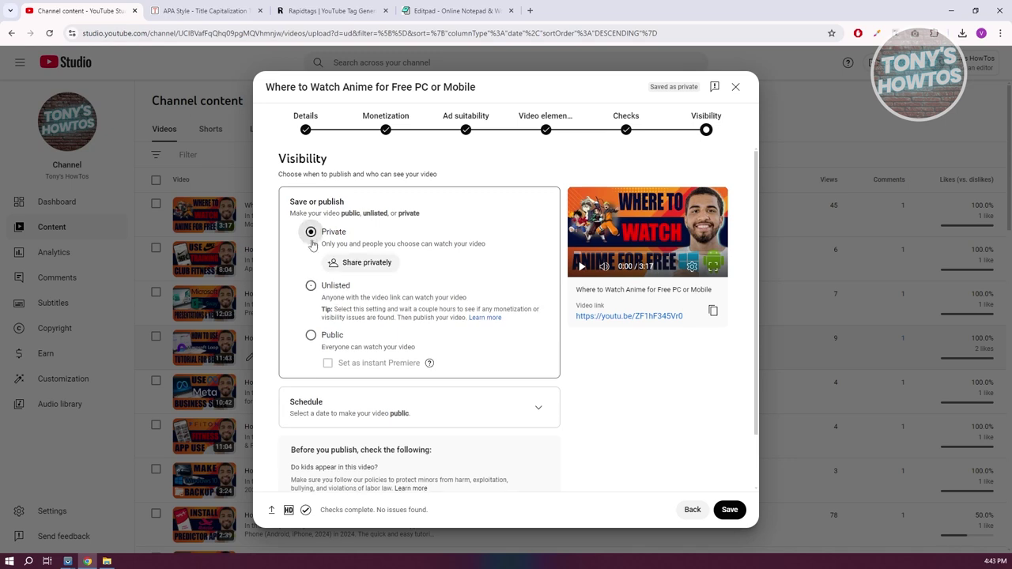
click(319, 286)
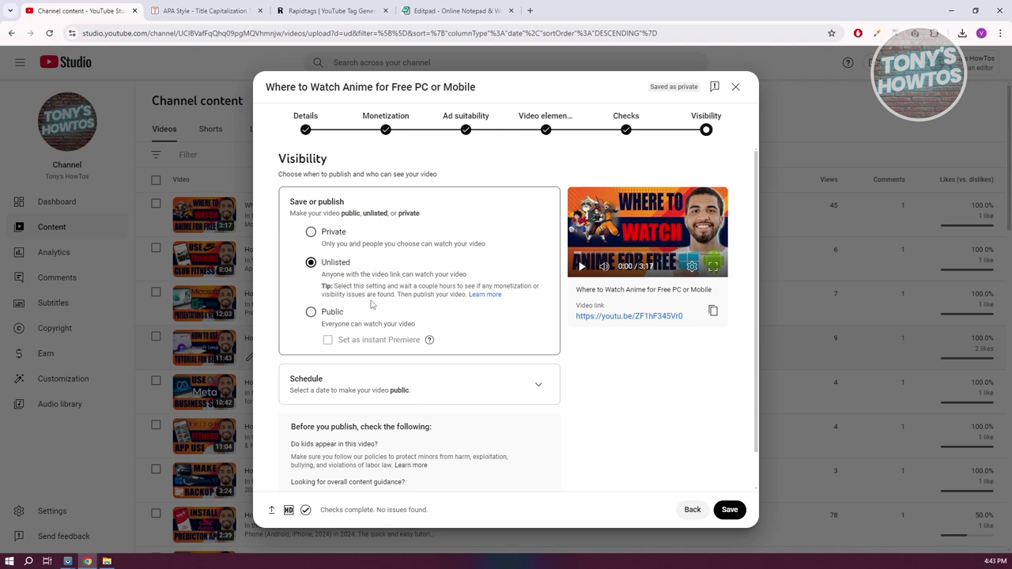
click(329, 317)
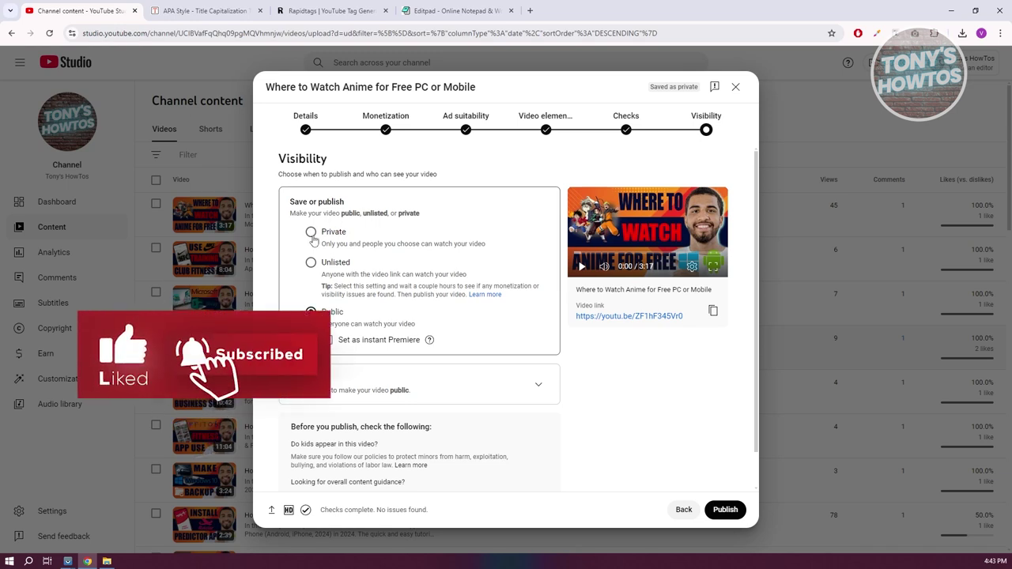
click(328, 341)
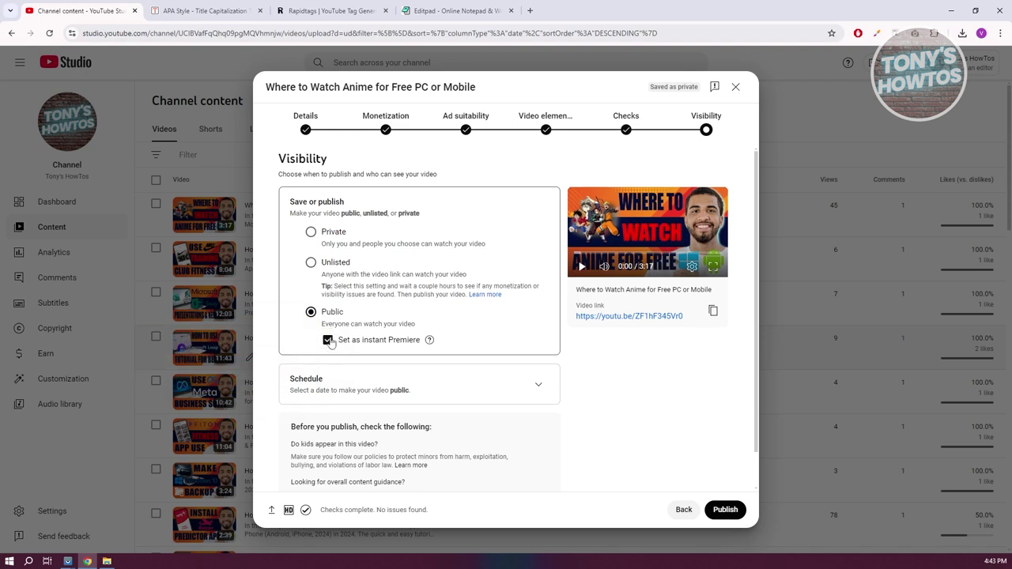
Step: Try the schedule options for the video, viewing the time zone choices and setting the scheduled release as a Premiere
scroll(356, 348, down, 1)
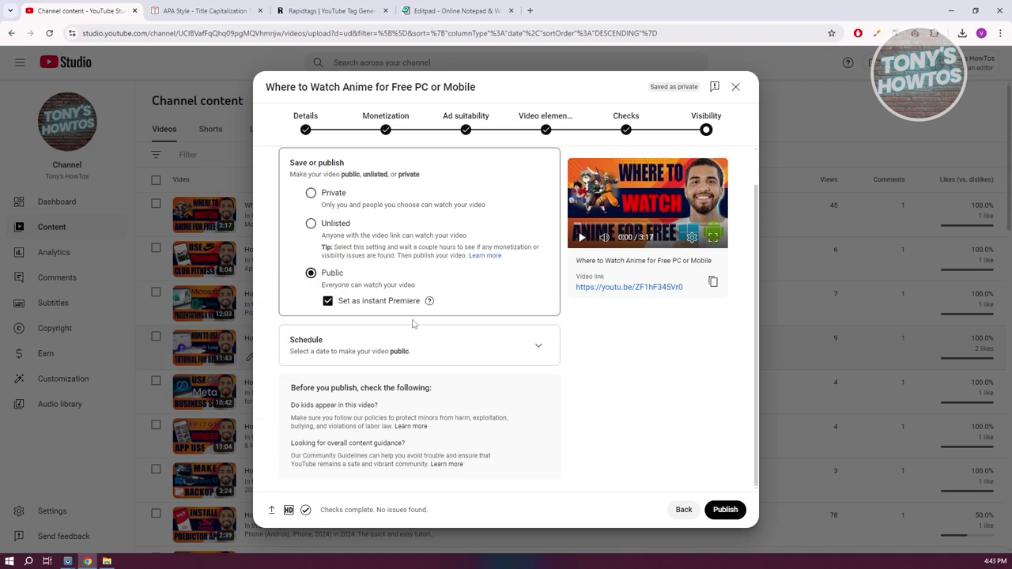
click(541, 354)
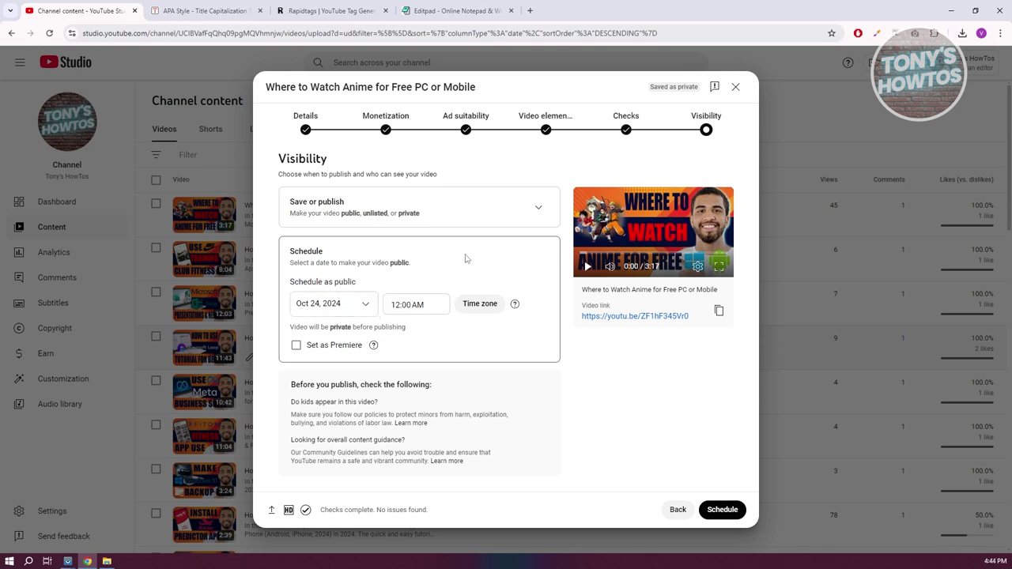
click(486, 311)
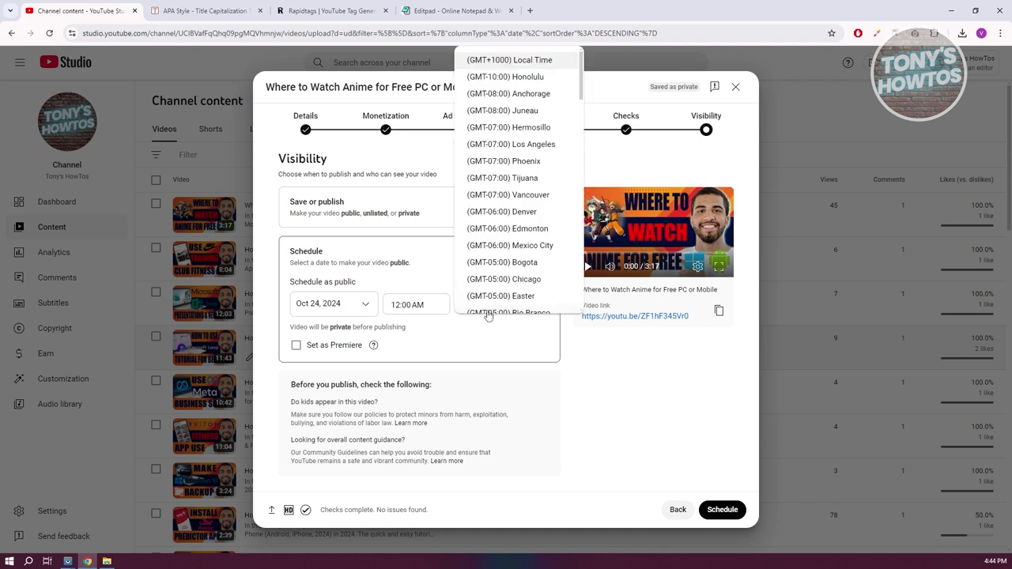
click(610, 389)
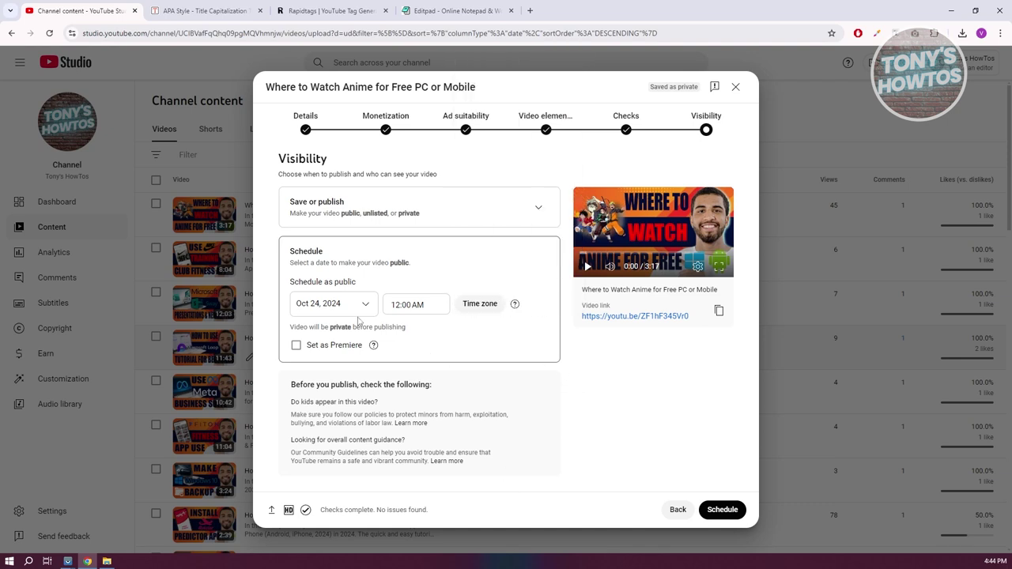
click(296, 345)
click(318, 343)
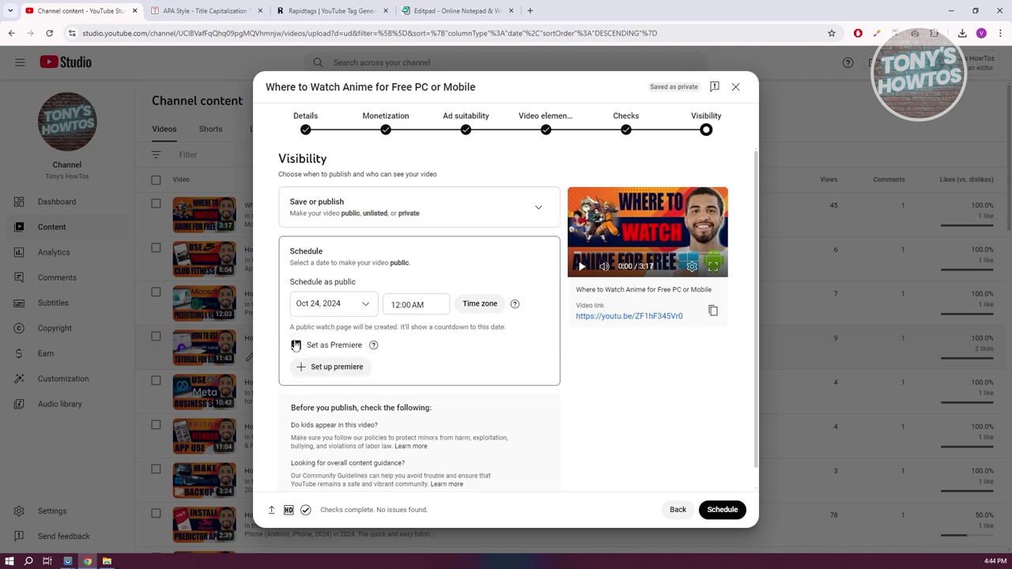
Step: Return to the save or publish options with Public visibility and turn off the instant Premiere
click(538, 209)
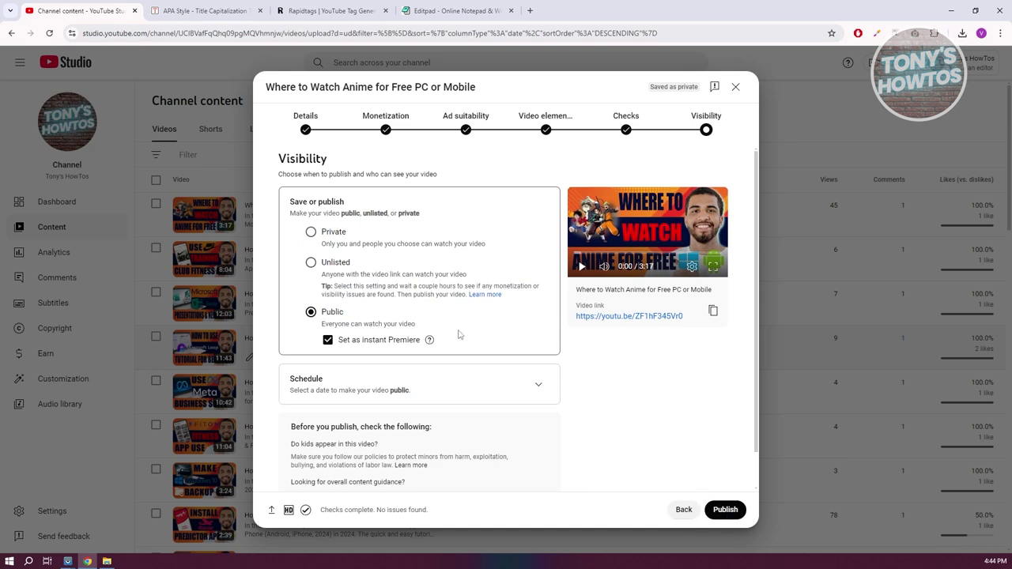
click(327, 340)
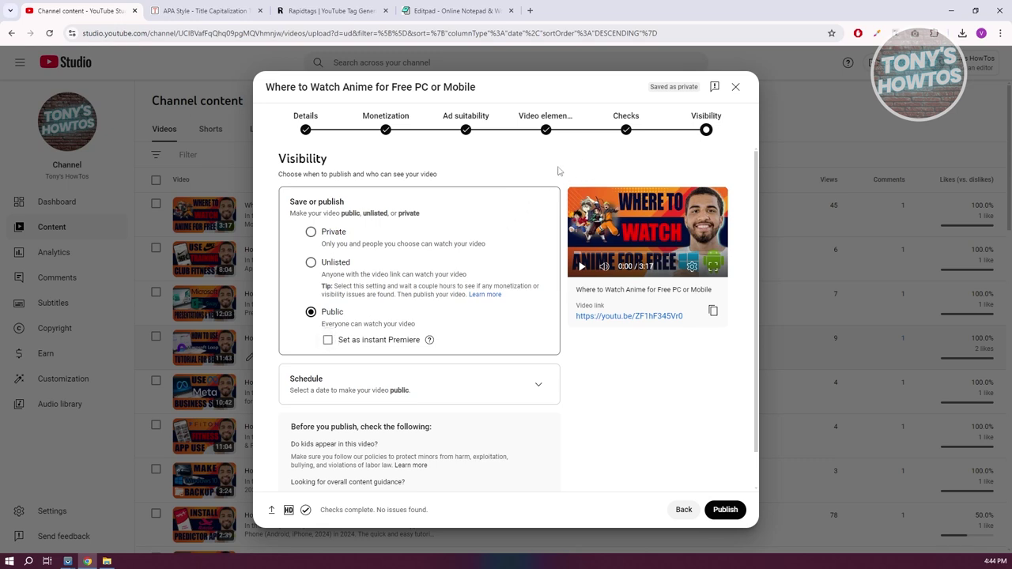